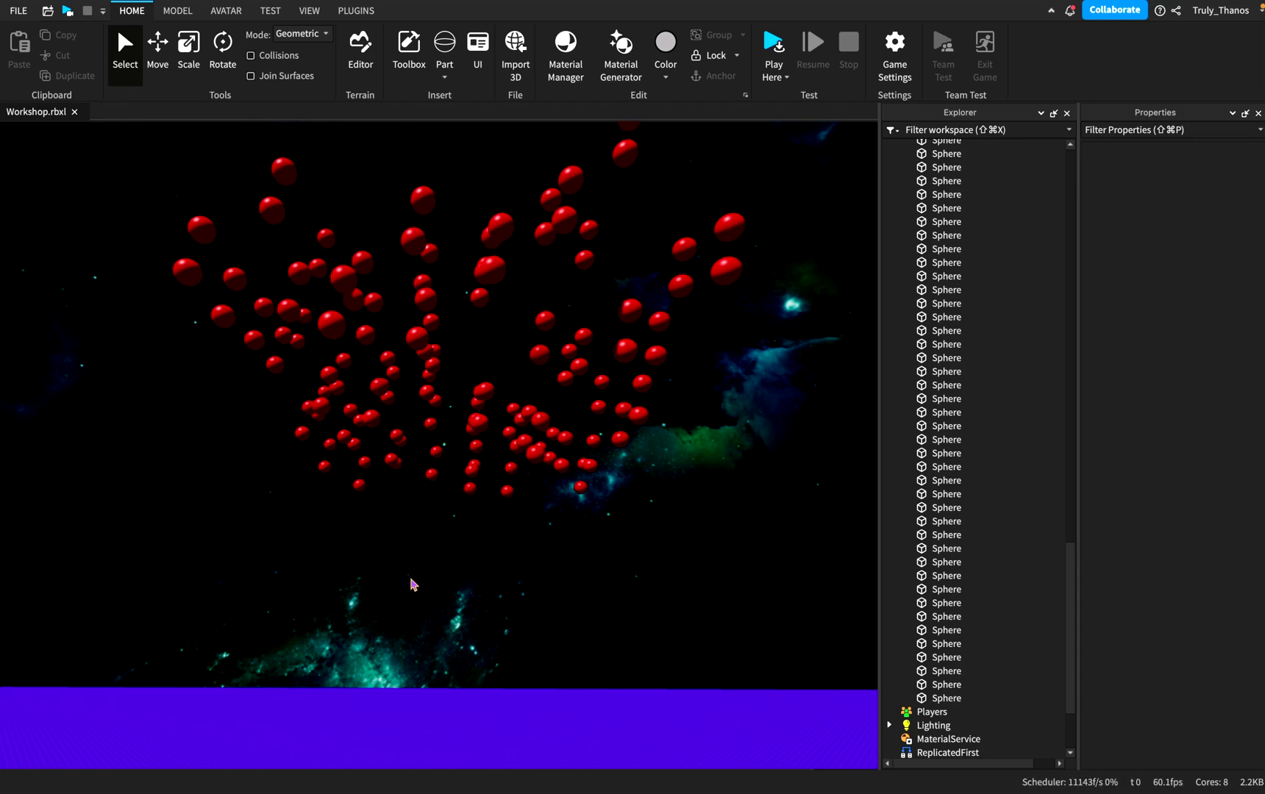
# Examine the cluster of red spheres floating above the purple baseplate from several angles.
pyautogui.moveTo(462, 555); pyautogui.dragTo(453, 532, button='right')
pyautogui.press('w')
pyautogui.press('w')
pyautogui.press('a')
pyautogui.moveTo(525, 460); pyautogui.dragTo(456, 471, button='right')
pyautogui.press('a')
pyautogui.press('s')
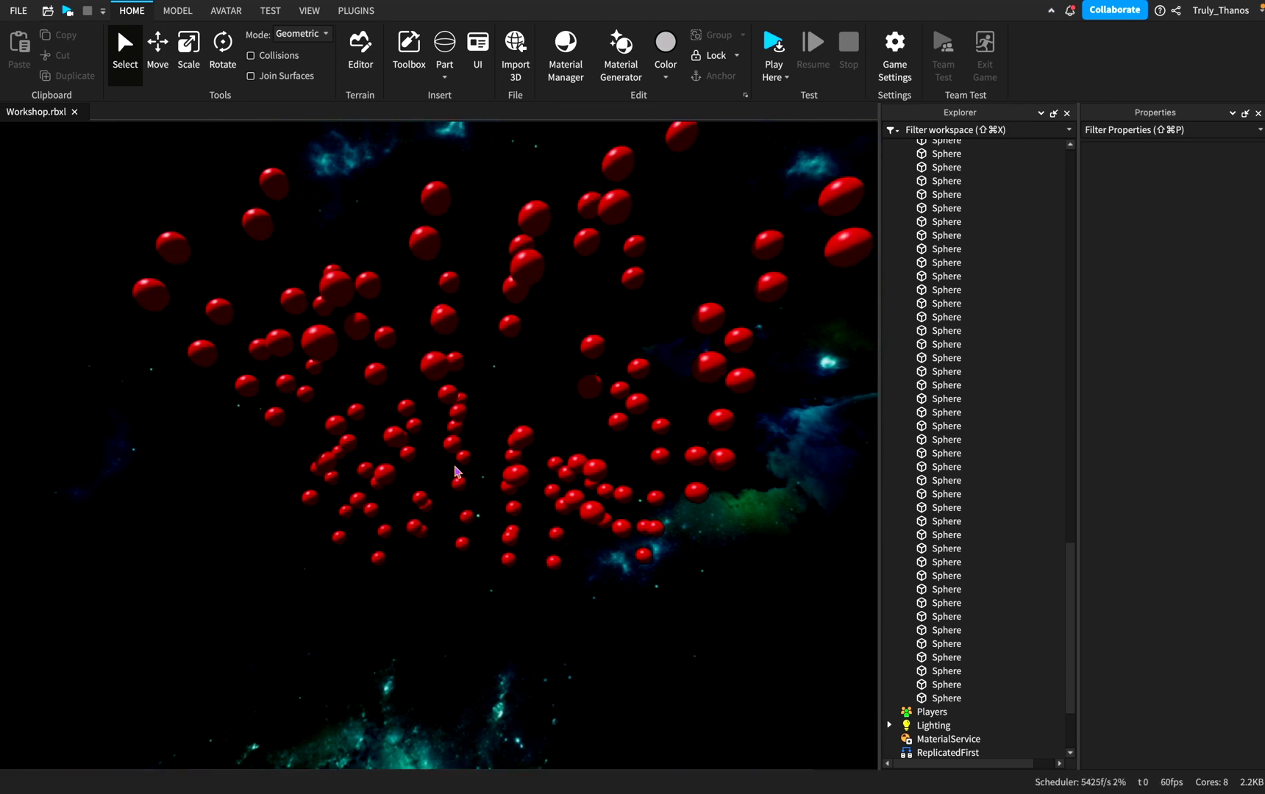
pyautogui.moveTo(456, 471); pyautogui.dragTo(464, 471, button='right')
pyautogui.press('d')
pyautogui.press('s')
pyautogui.press('w')
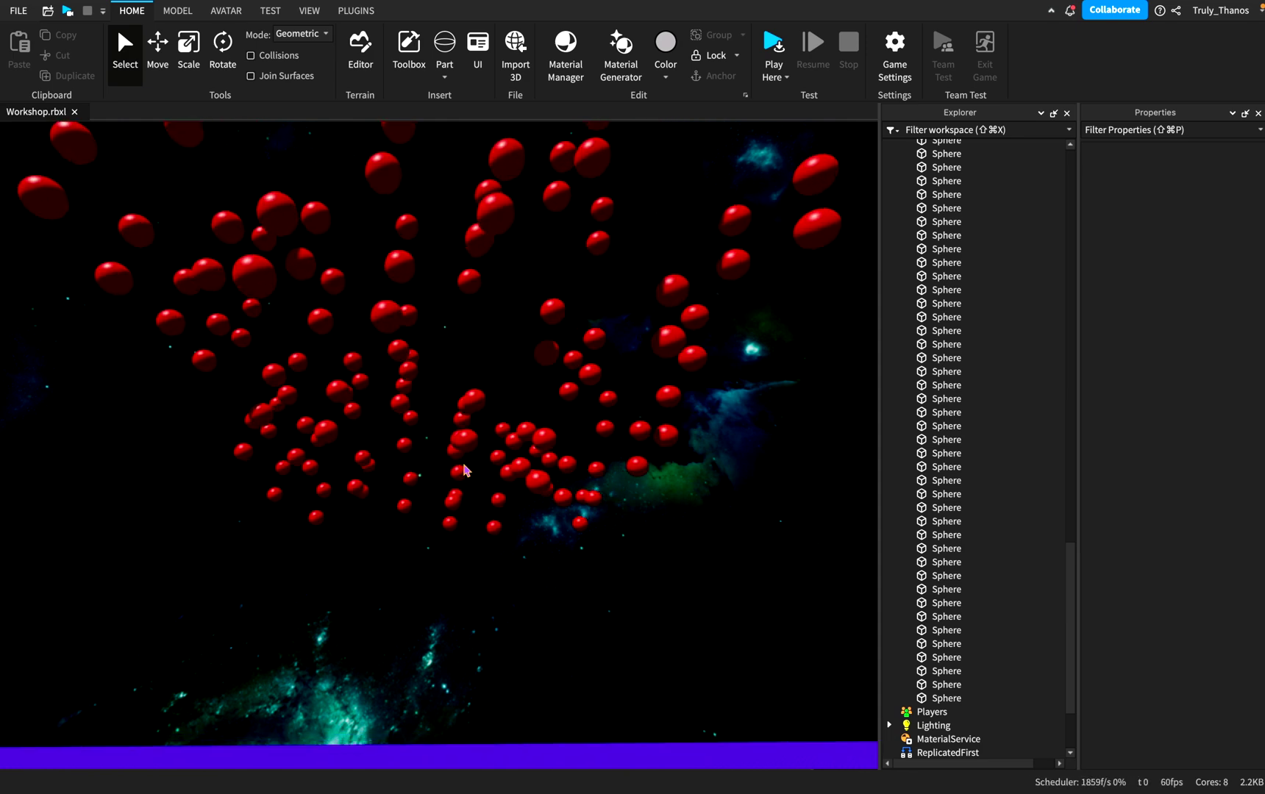
pyautogui.press('s')
pyautogui.moveTo(472, 500); pyautogui.dragTo(501, 500, button='right')
pyautogui.moveTo(539, 362); pyautogui.dragTo(562, 479, button='right')
pyautogui.press('s')
pyautogui.press('w')
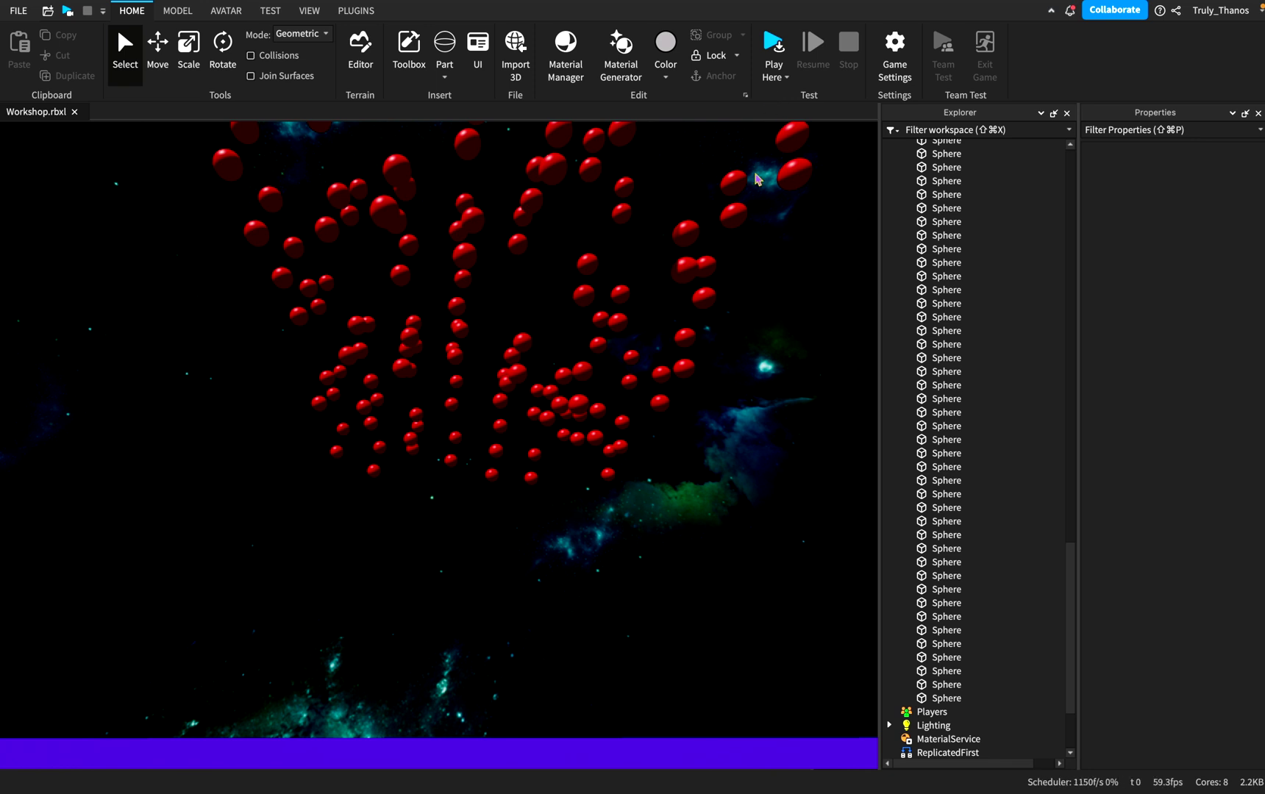
# Simulate the scene in Run mode to watch how the spheres behave, and stop the simulation.
pyautogui.moveTo(757, 198); pyautogui.dragTo(757, 199, button='right')
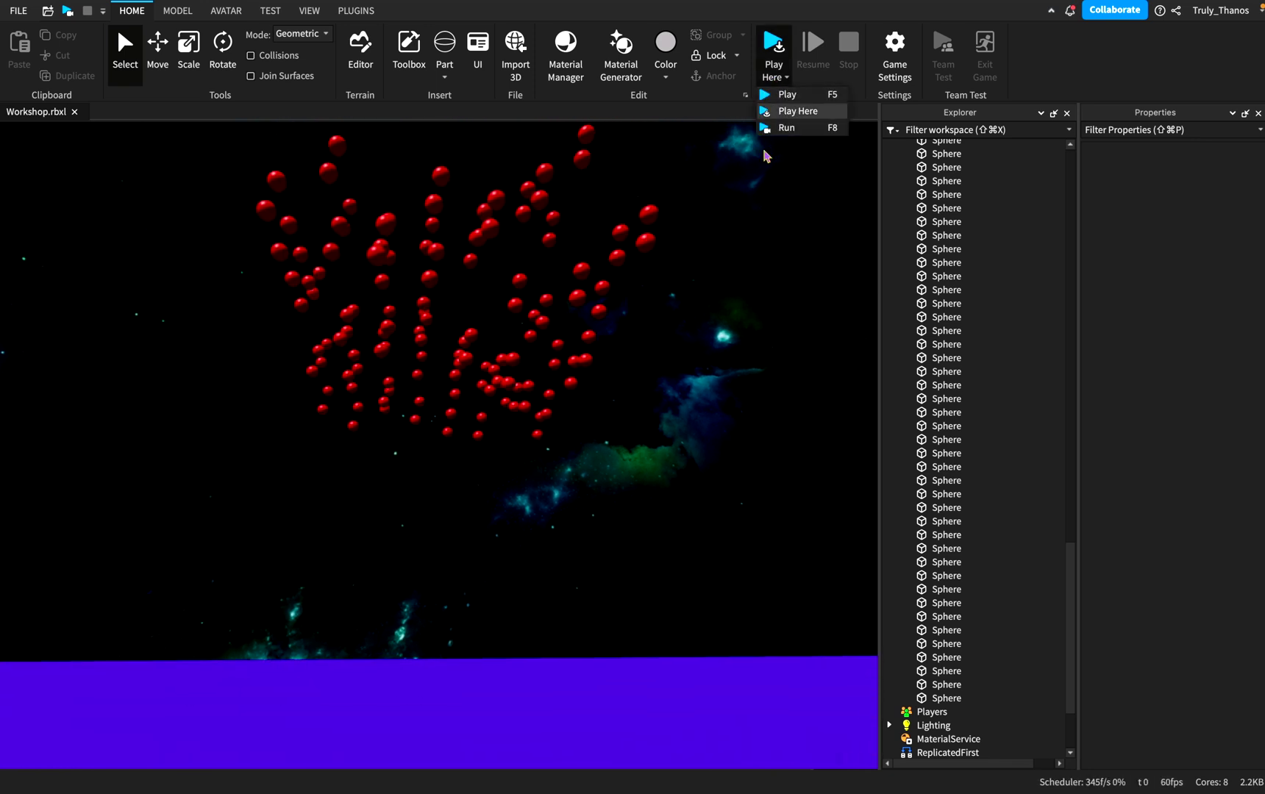
pyautogui.click(794, 129)
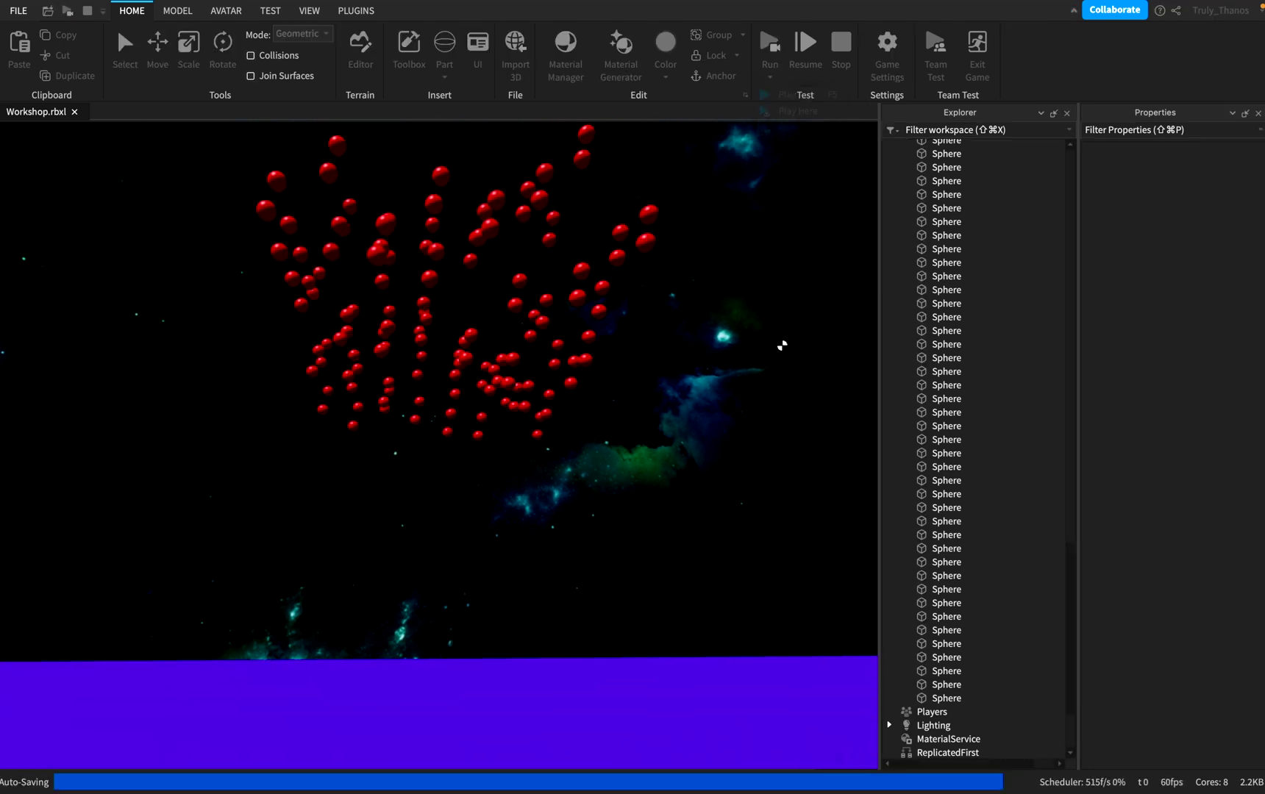
pyautogui.moveTo(792, 394); pyautogui.dragTo(792, 393, button='right')
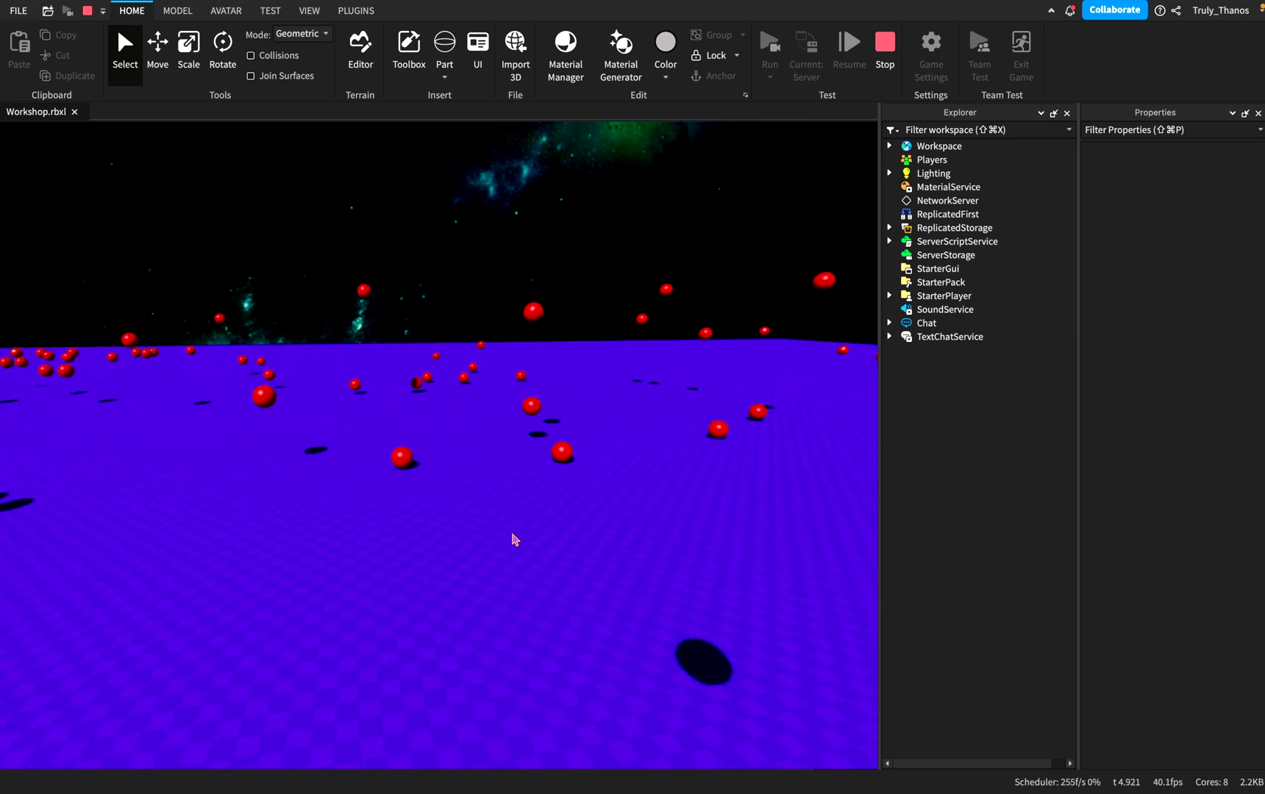
pyautogui.moveTo(511, 533); pyautogui.dragTo(493, 498, button='right')
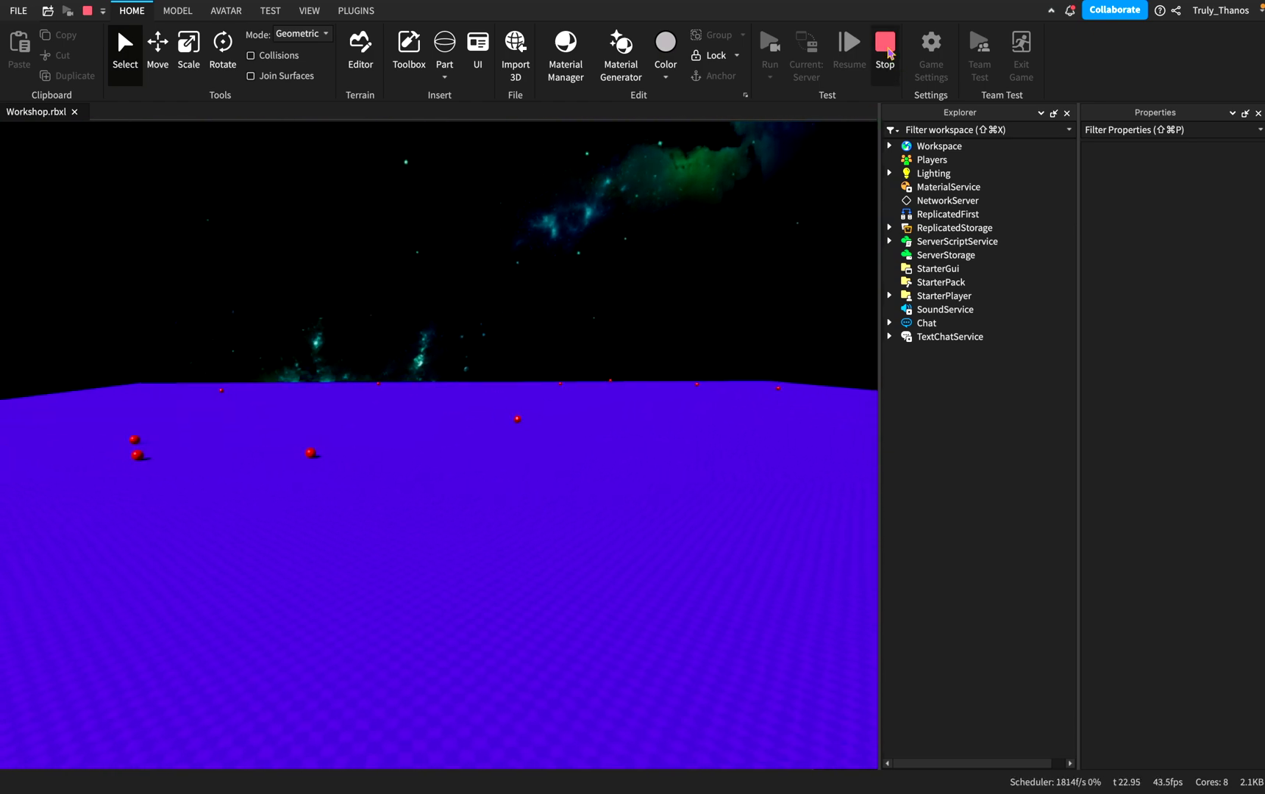
pyautogui.hotkey('shift', 'F5')
pyautogui.moveTo(798, 303); pyautogui.dragTo(795, 302, button='right')
pyautogui.press('s')
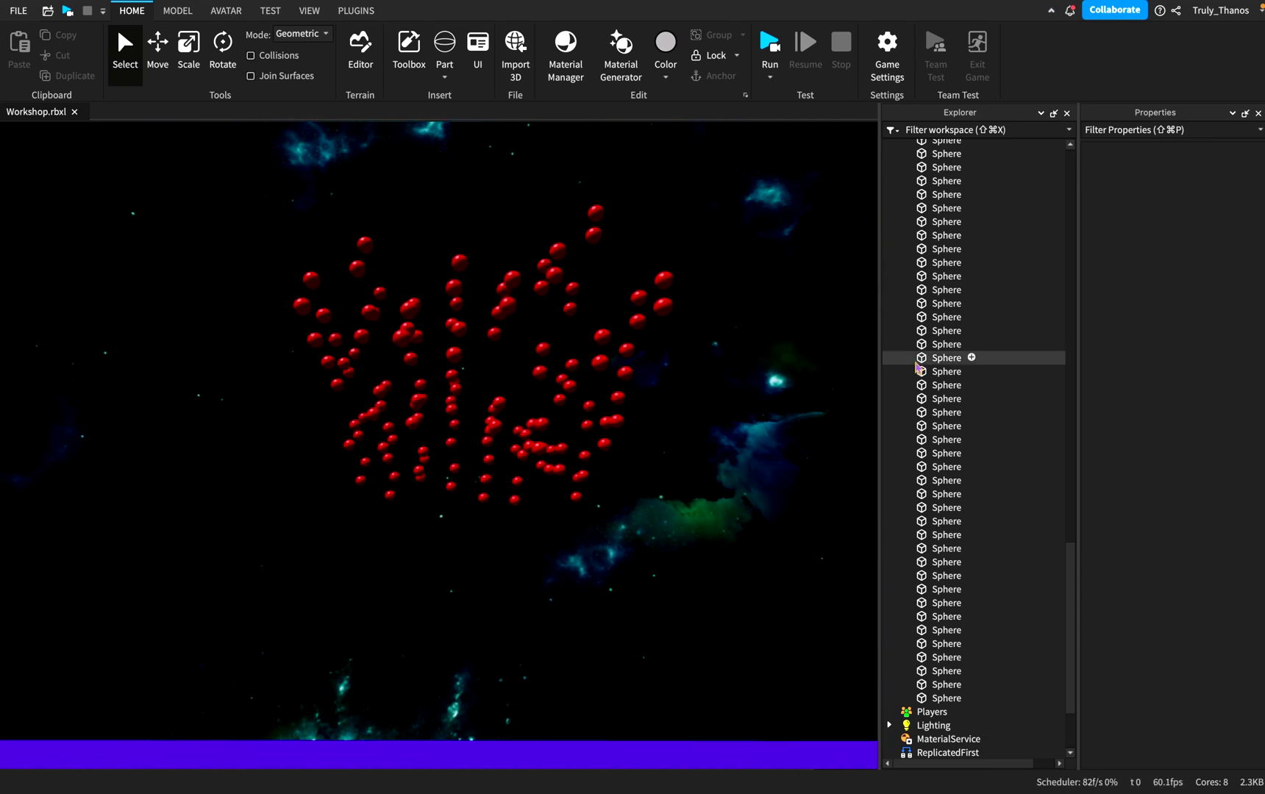
# Select all the Sphere parts in the workspace and turn off their CanCollide property.
pyautogui.moveTo(1015, 707); pyautogui.dragTo(996, 330)
pyautogui.scroll(-4, 1158, 448)
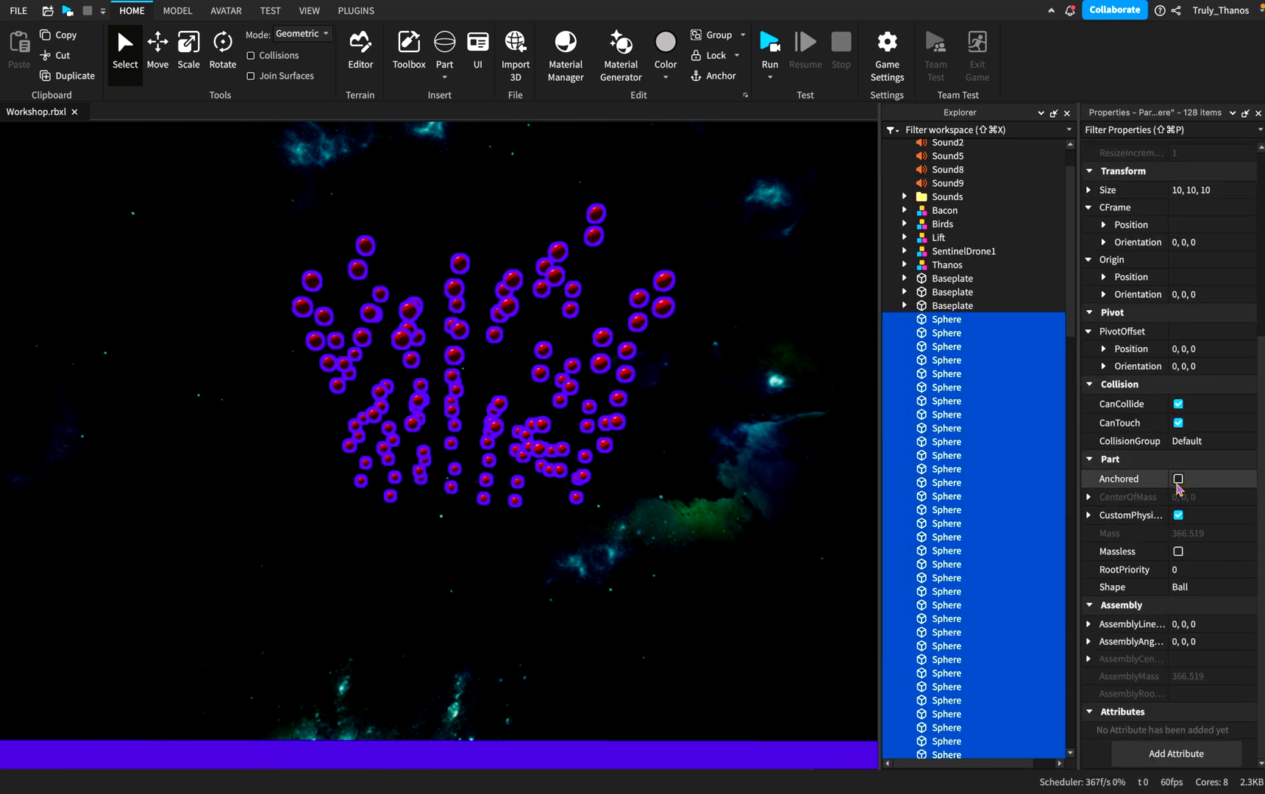
pyautogui.scroll(5, 1206, 588)
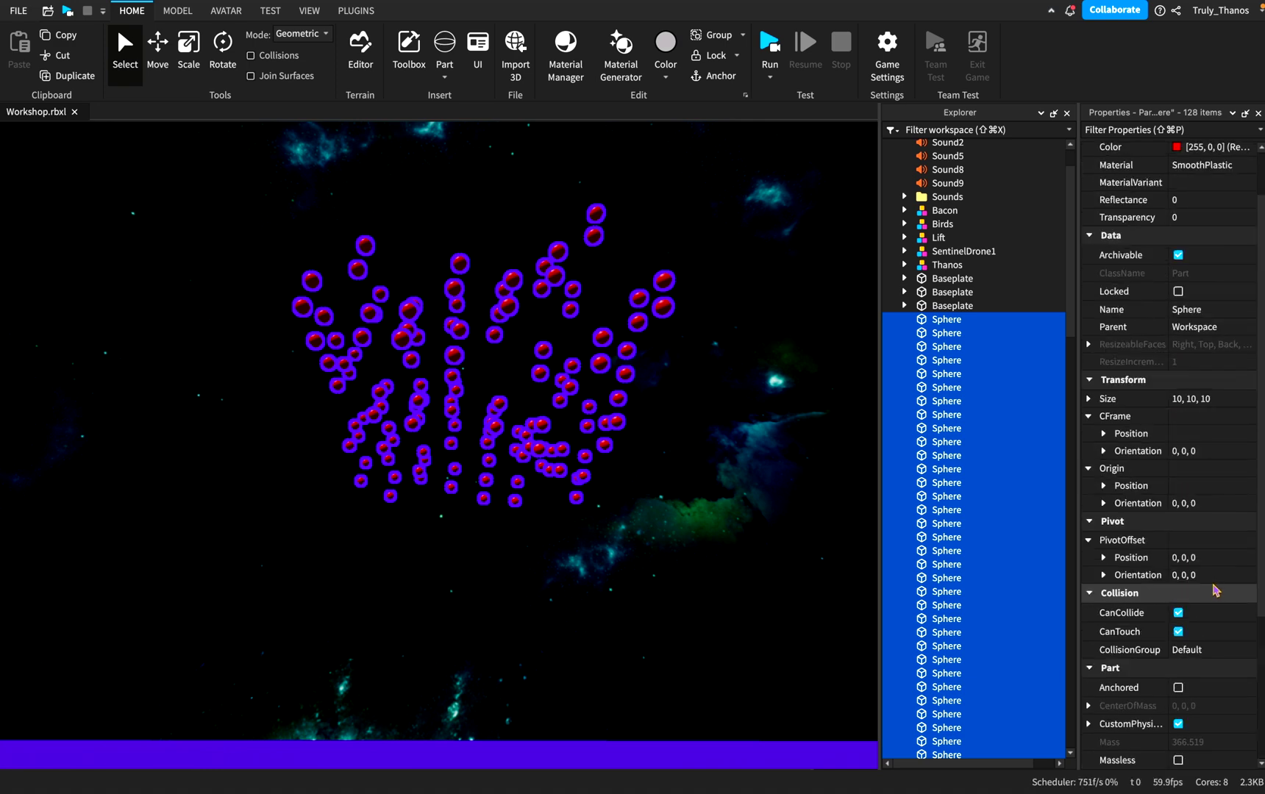
pyautogui.scroll(-4, 1220, 573)
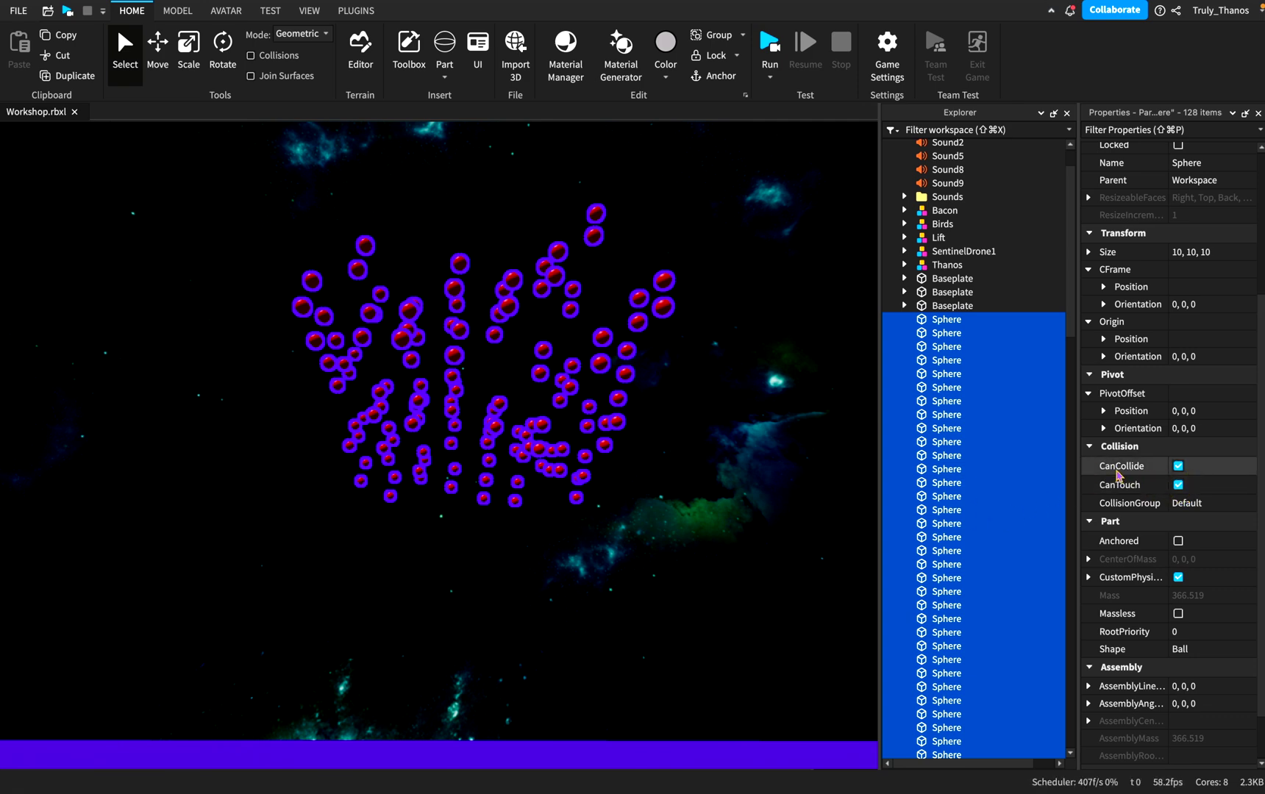
pyautogui.click(1178, 466)
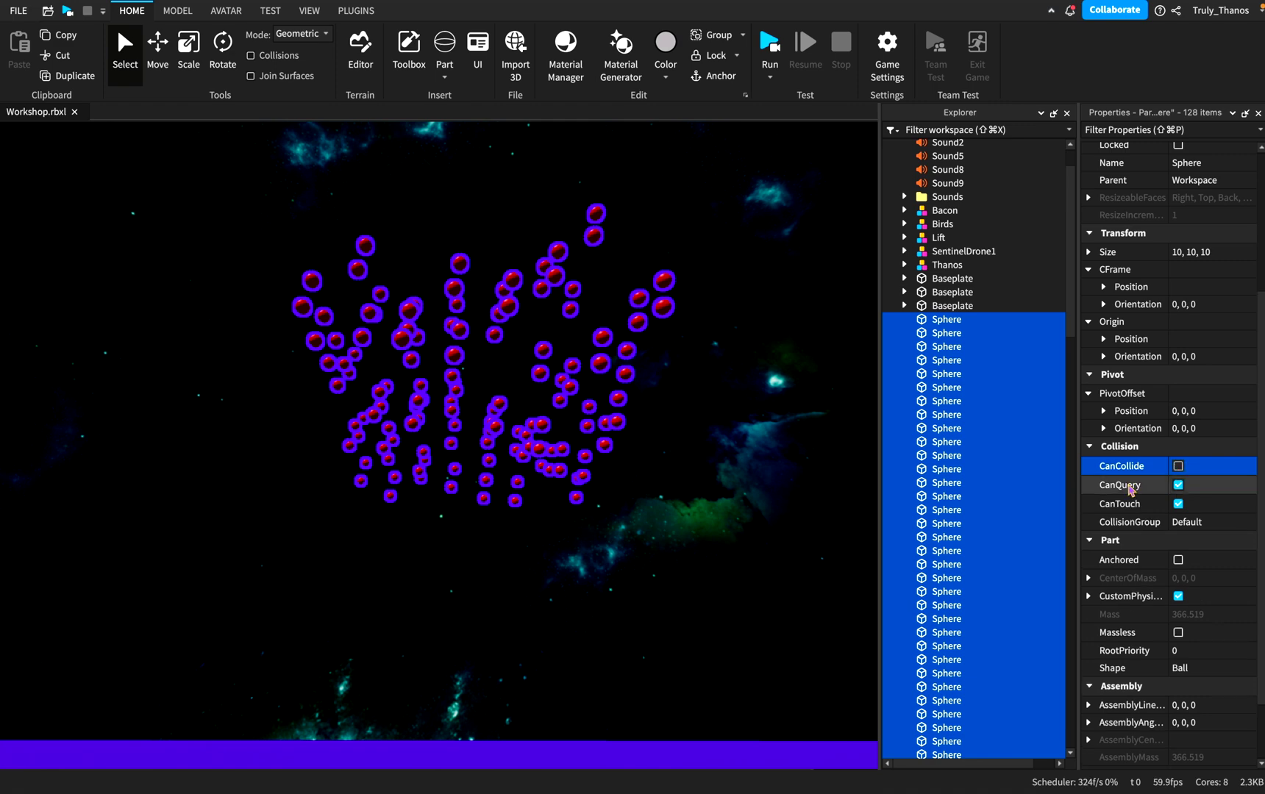
# Deselect the spheres, run the simulation again to test them with CanCollide off, and stop it.
pyautogui.moveTo(722, 427); pyautogui.dragTo(702, 414, button='right')
pyautogui.click(722, 429)
pyautogui.scroll(5, 703, 415)
pyautogui.moveTo(659, 477); pyautogui.dragTo(653, 469, button='right')
pyautogui.scroll(1, 659, 479)
pyautogui.scroll(-2, 659, 478)
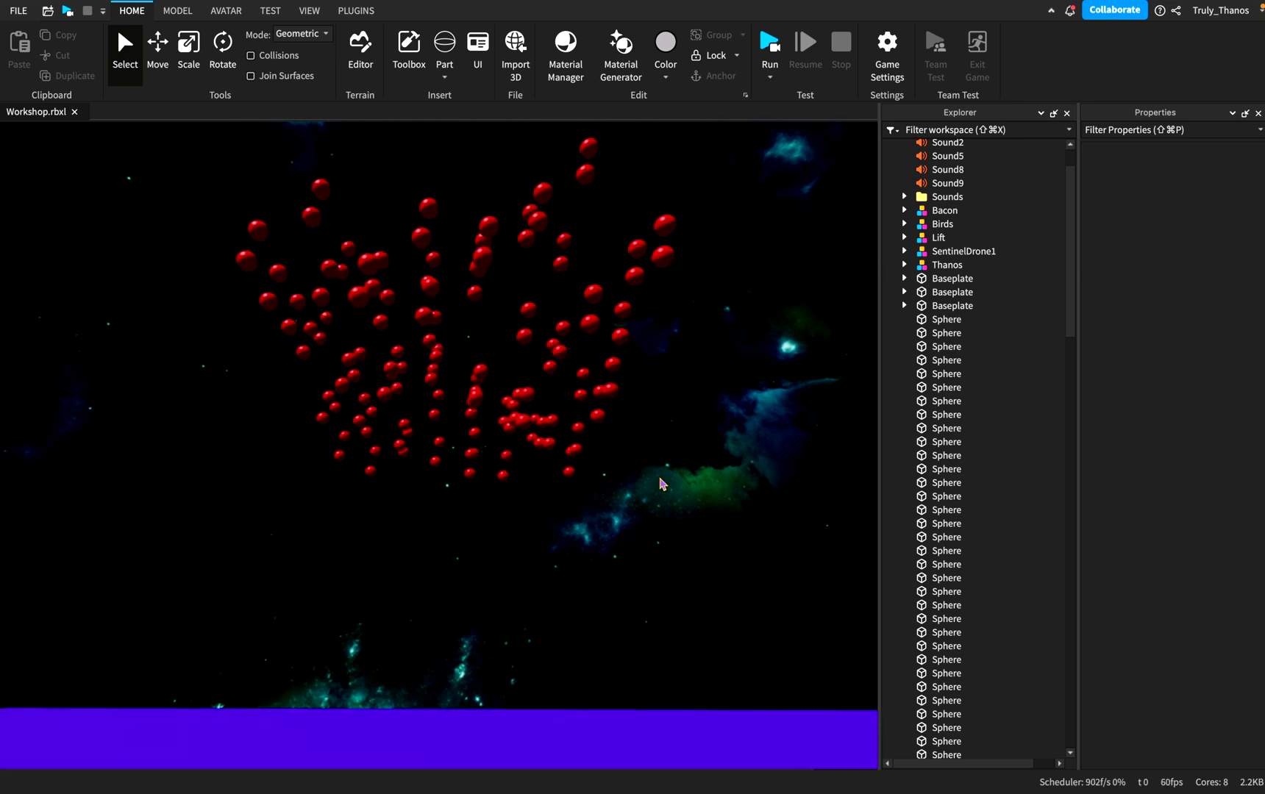
pyautogui.scroll(-2, 660, 478)
pyautogui.scroll(1, 661, 462)
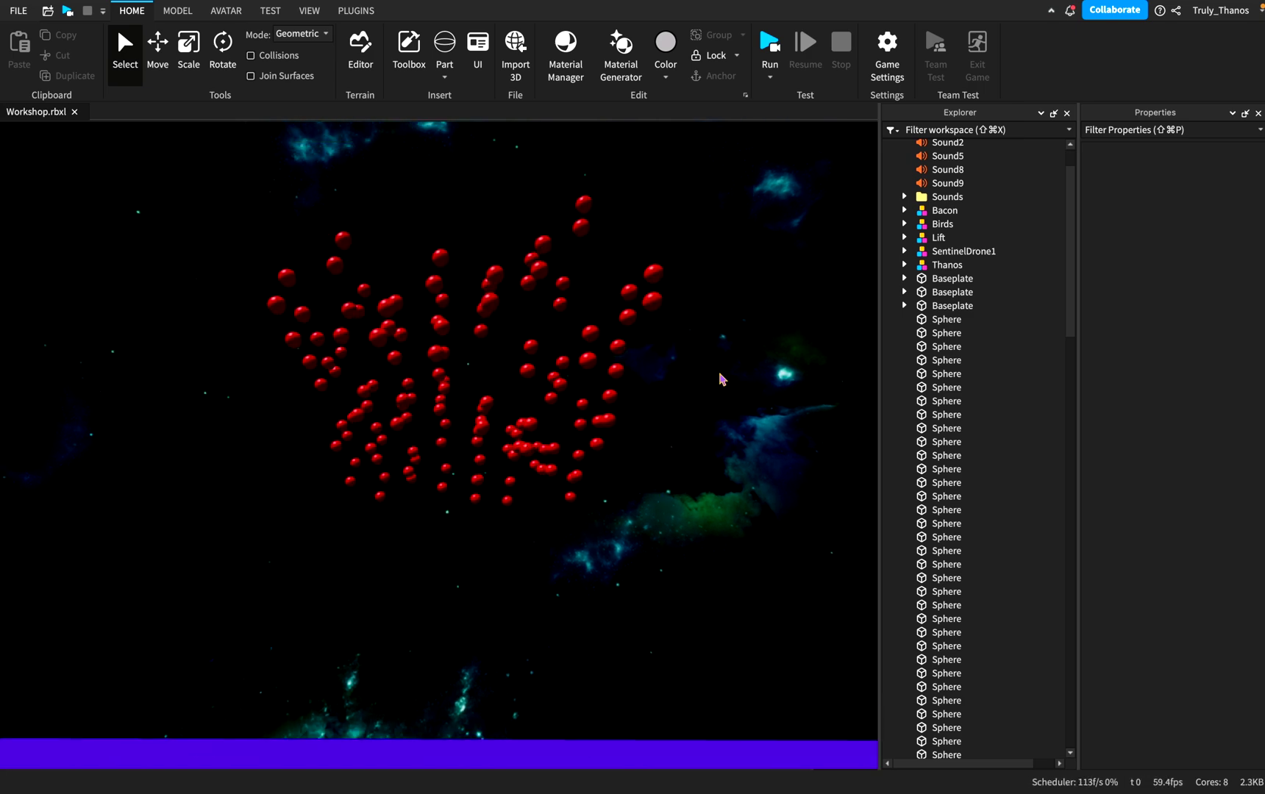
pyautogui.click(770, 46)
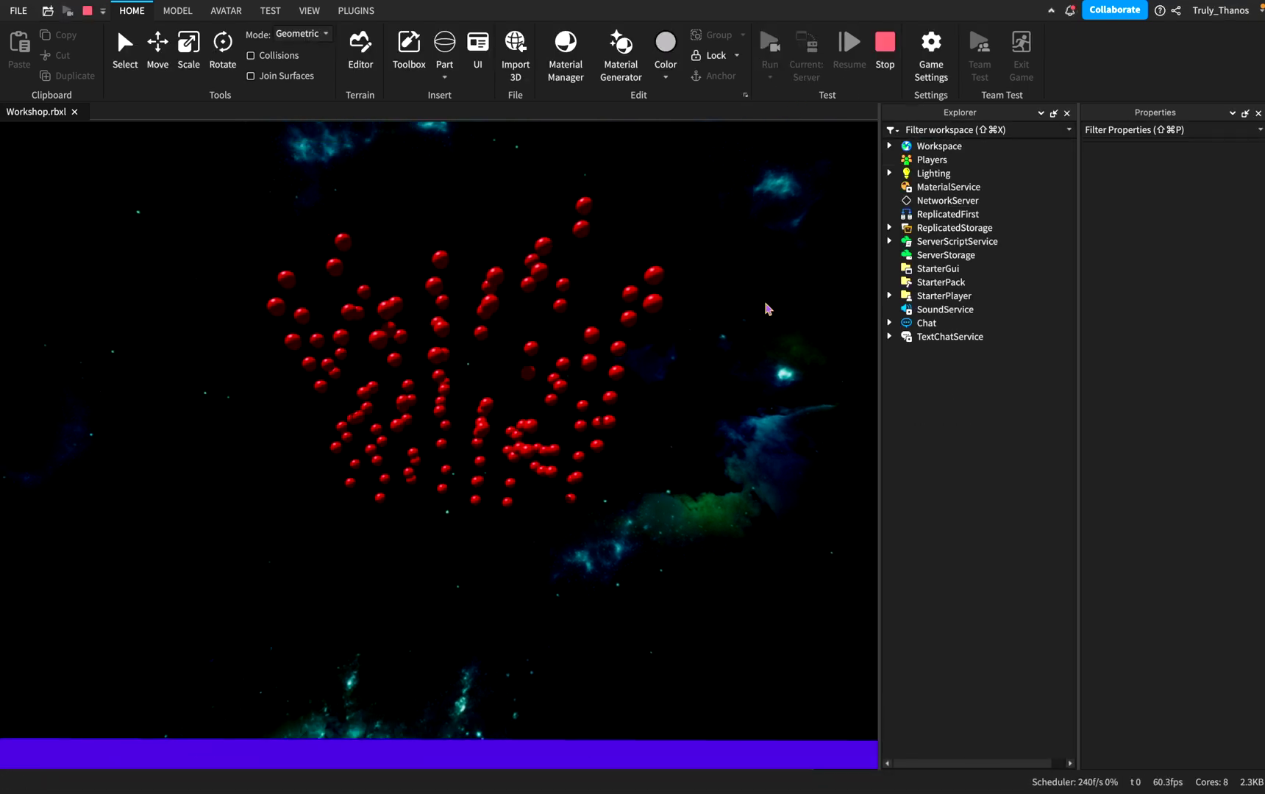
pyautogui.moveTo(772, 320); pyautogui.dragTo(773, 320, button='right')
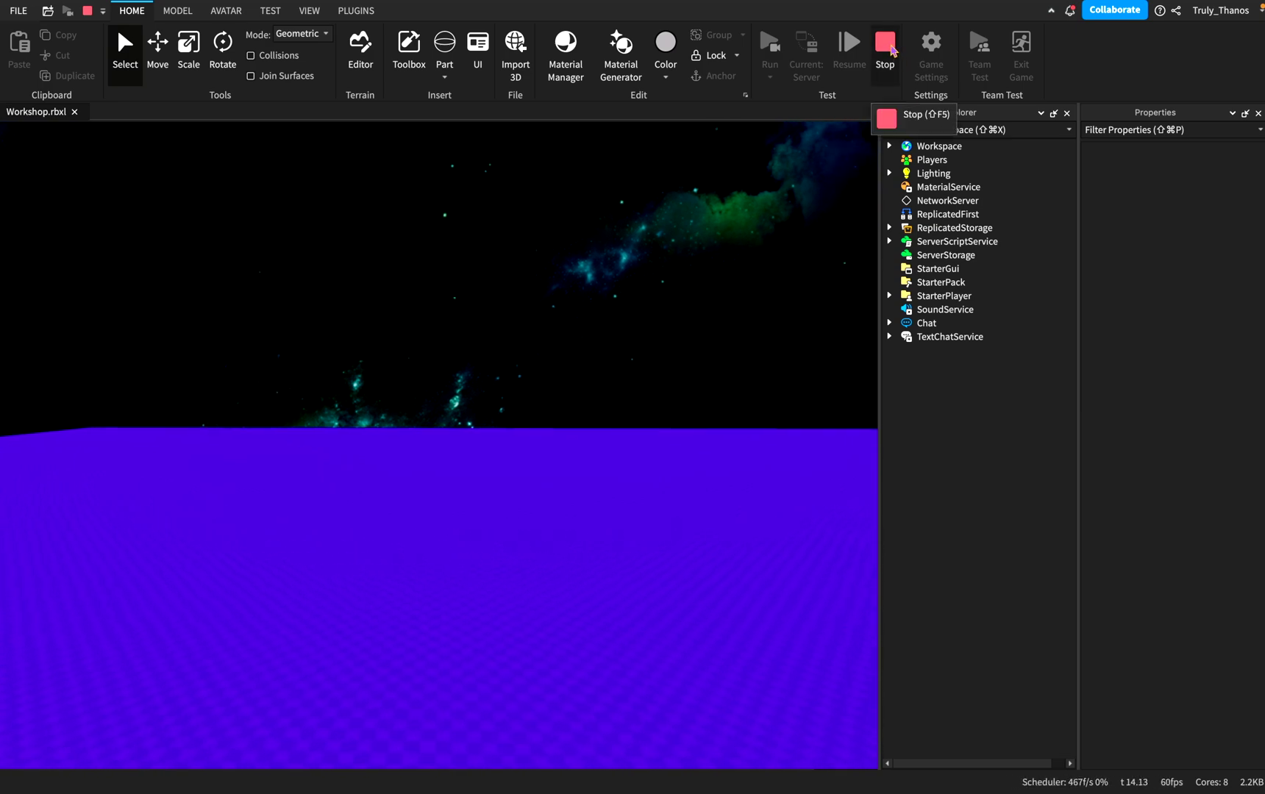
pyautogui.click(886, 46)
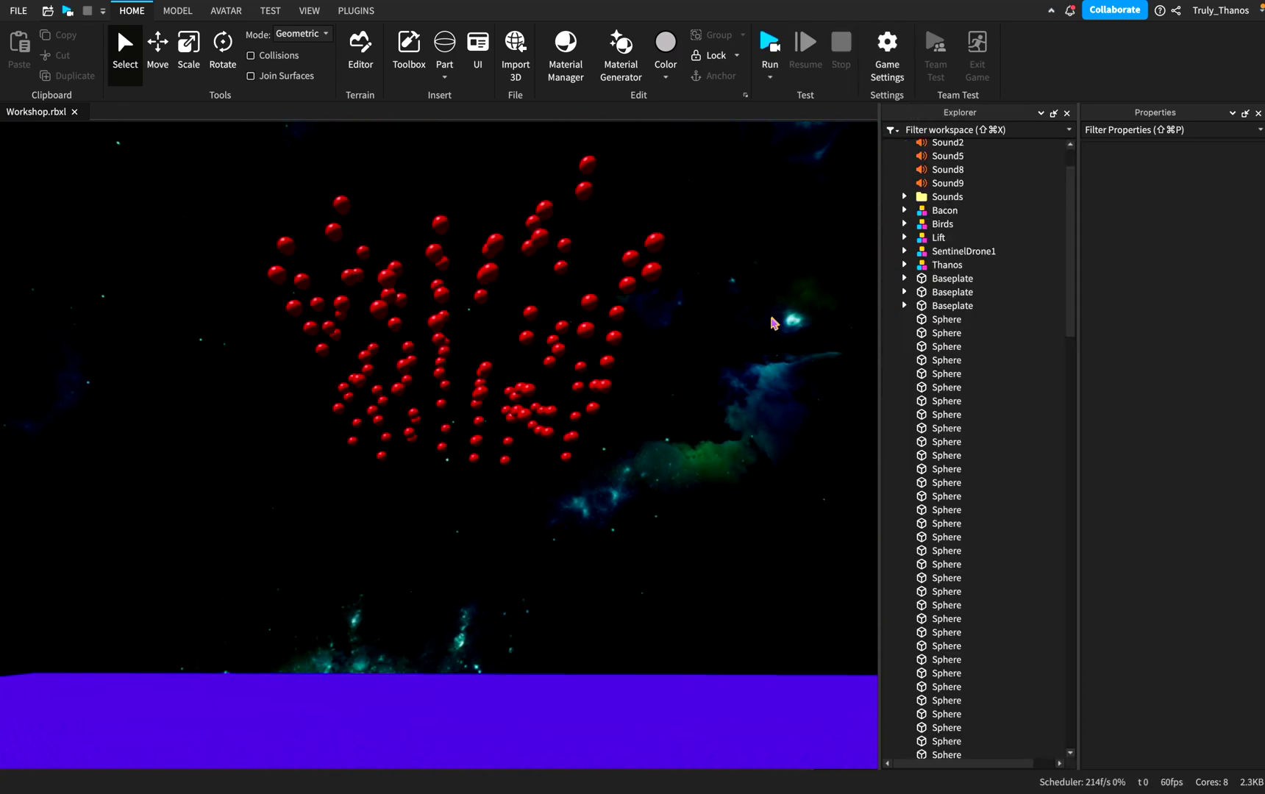
# Examine the sphere cluster above the baseplate from closer and slightly different viewpoints.
pyautogui.press('a')
pyautogui.moveTo(742, 316); pyautogui.dragTo(750, 305, button='right')
pyautogui.press('d')
pyautogui.press('a')
pyautogui.press('d')
pyautogui.press('a')
pyautogui.press('w')
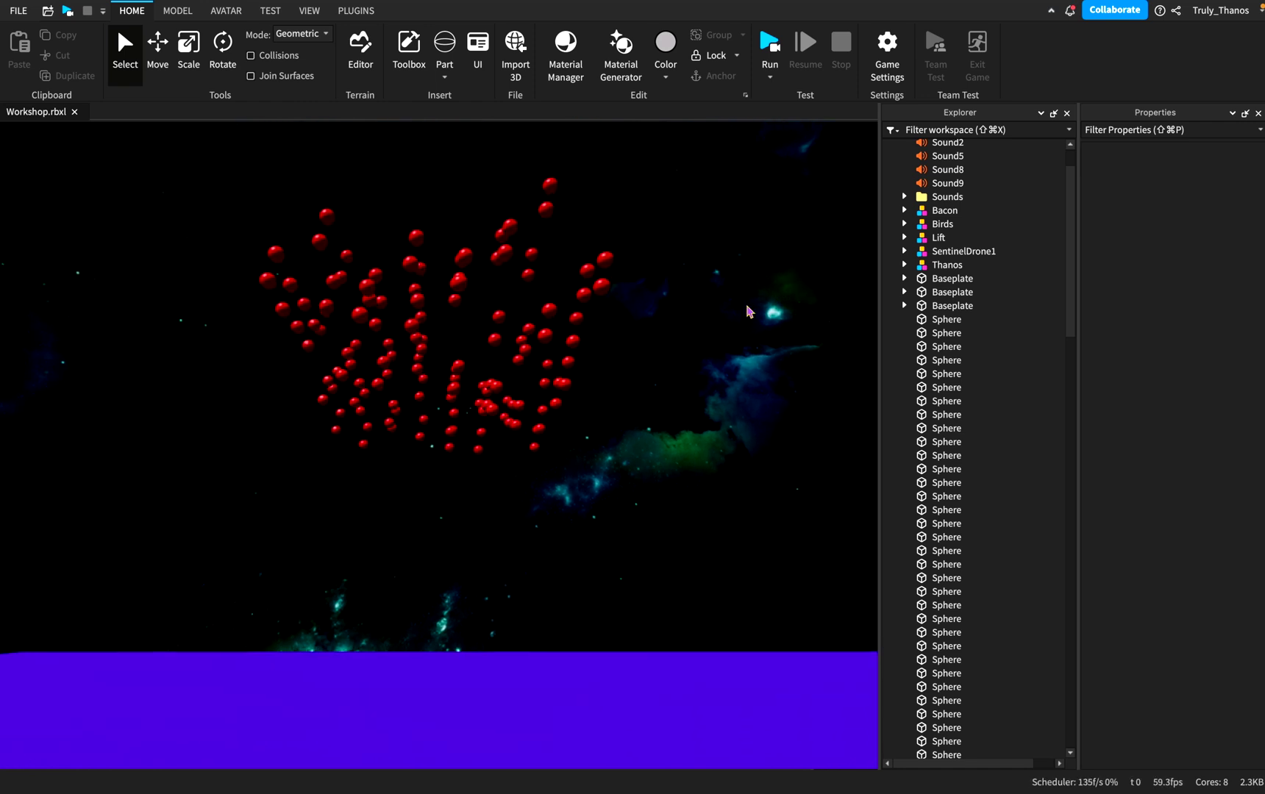
pyautogui.press('a')
pyautogui.press('w')
# Select a sphere near the middle of the cluster, and change the selection to the topmost sphere of the central column.
pyautogui.click(503, 267)
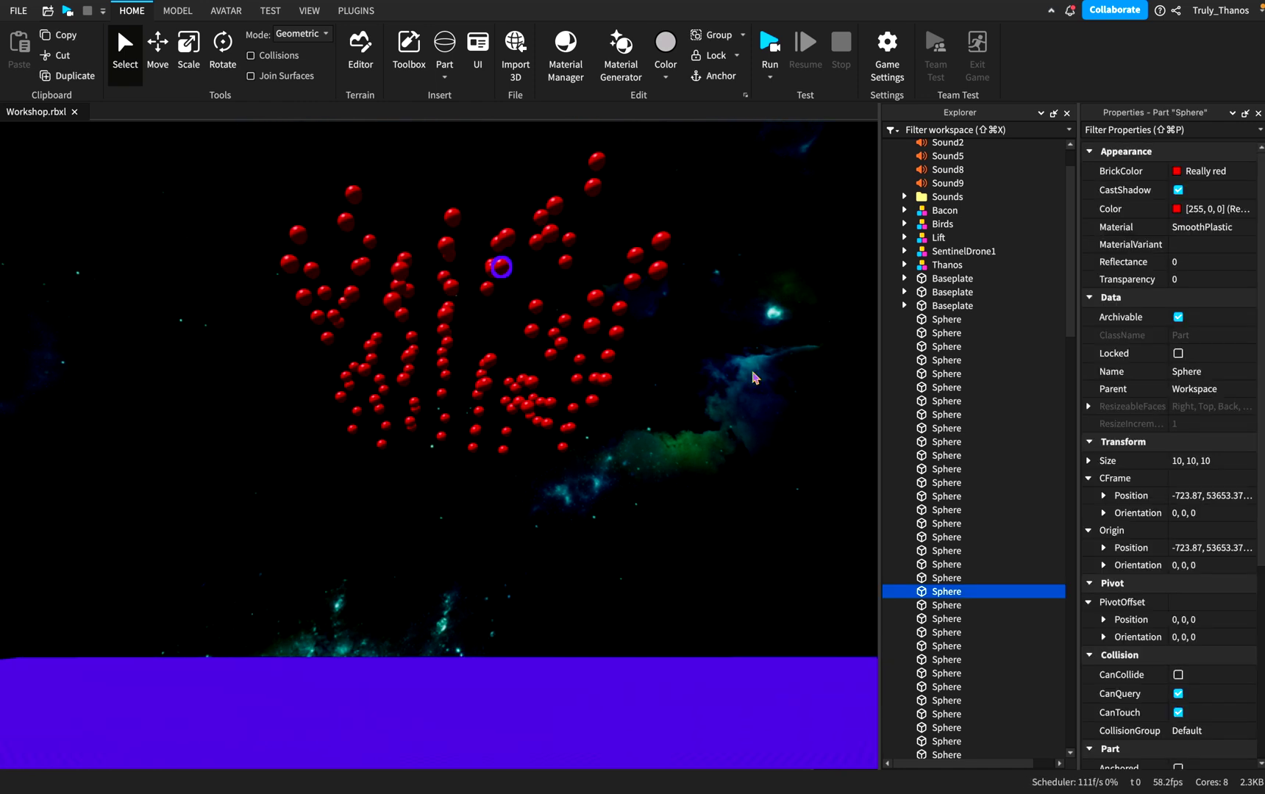
pyautogui.moveTo(615, 307); pyautogui.dragTo(614, 307, button='right')
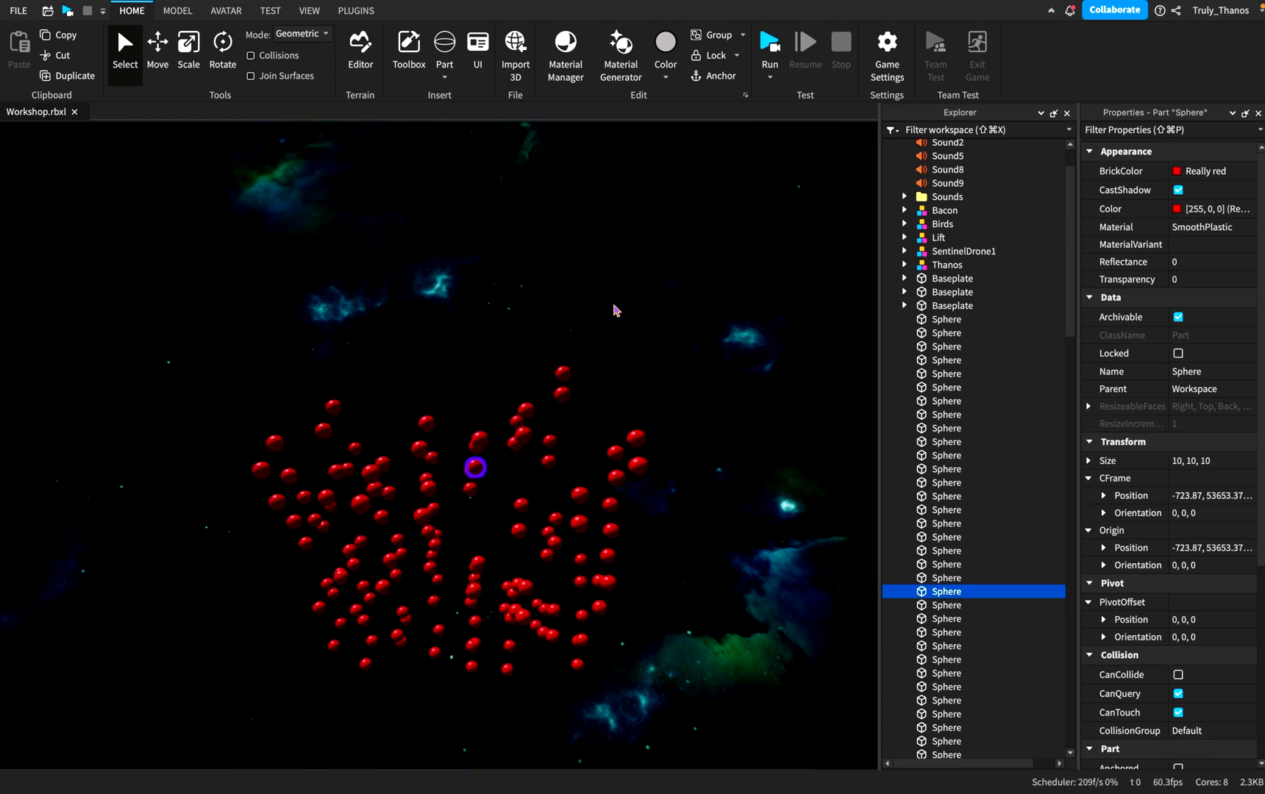
pyautogui.press('w')
pyautogui.click(425, 413)
pyautogui.moveTo(430, 394); pyautogui.dragTo(430, 391, button='right')
pyautogui.press('w')
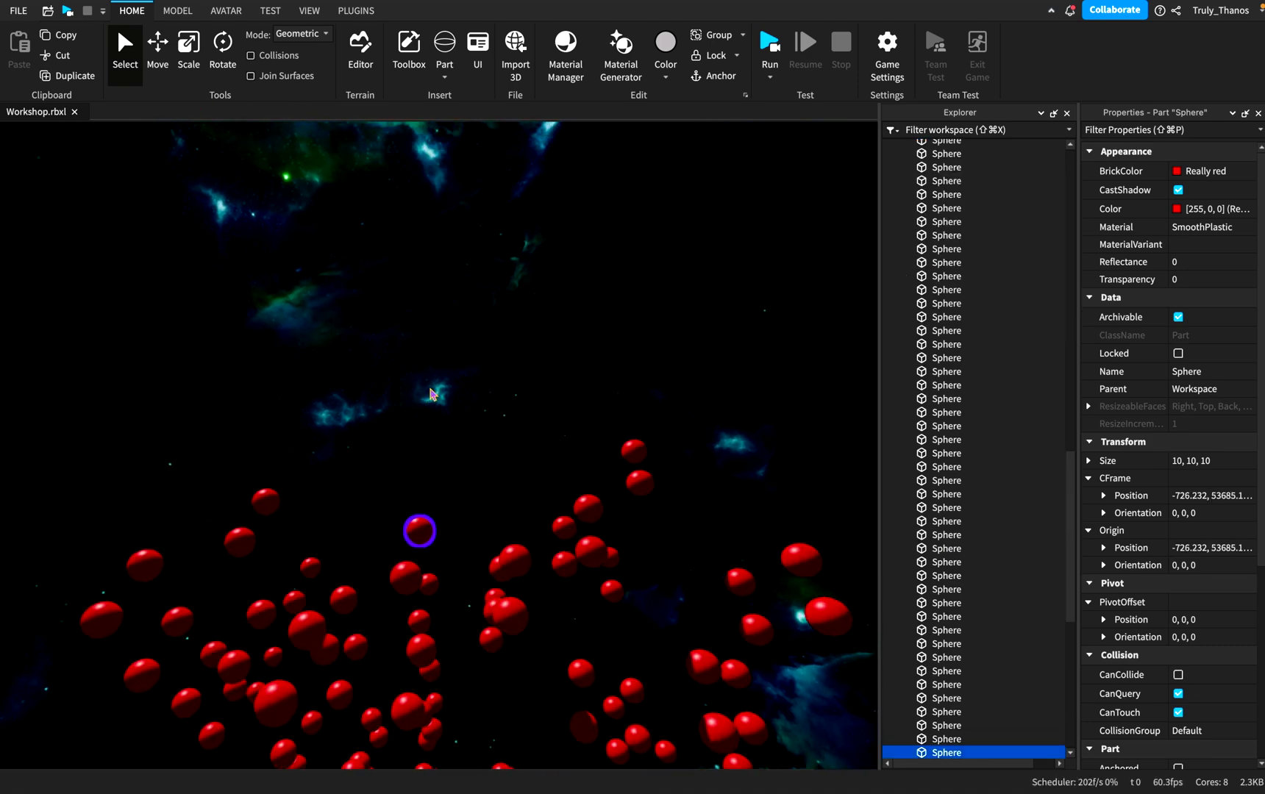
pyautogui.press('s')
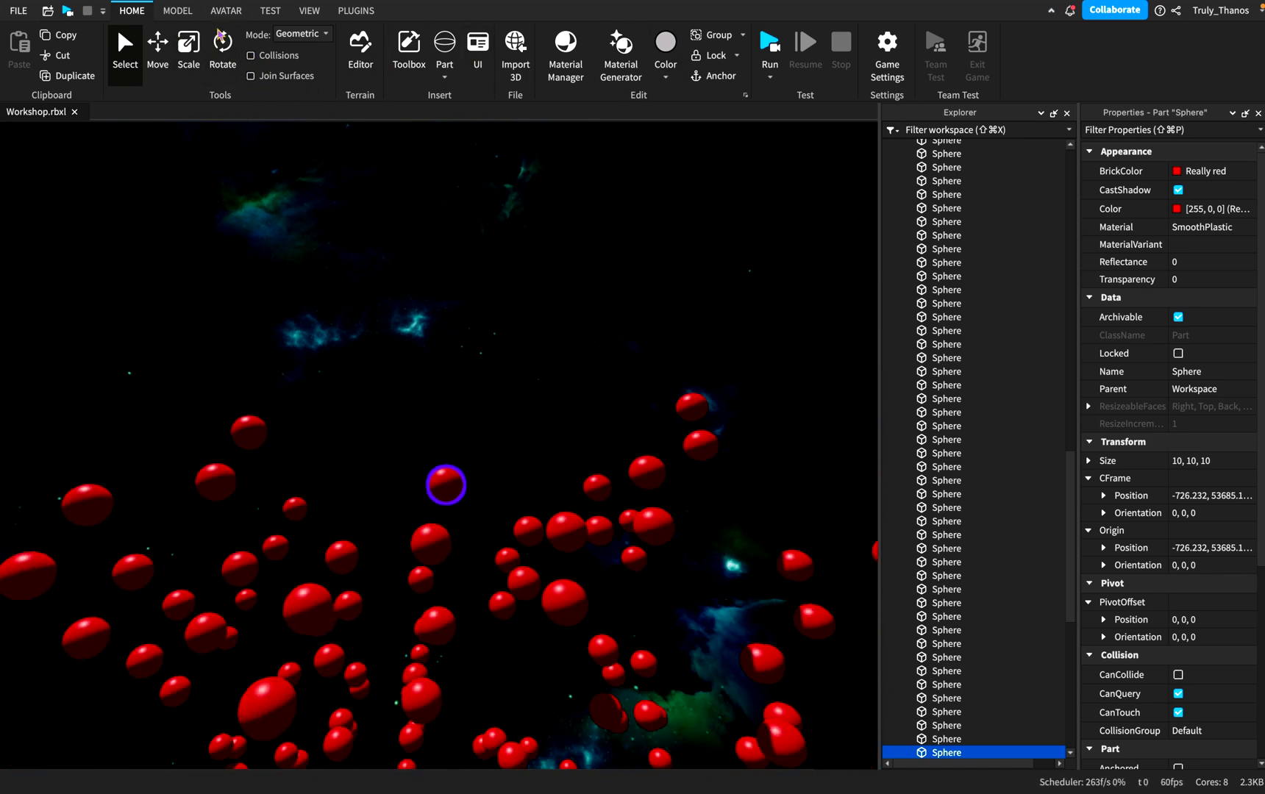
# Turn on the Collisions option for part editing.
pyautogui.moveTo(521, 276); pyautogui.dragTo(518, 273, button='right')
pyautogui.press('s')
pyautogui.press('w')
pyautogui.press('w')
pyautogui.press('a')
pyautogui.press('w')
pyautogui.press('d')
pyautogui.scroll(-10, 520, 278)
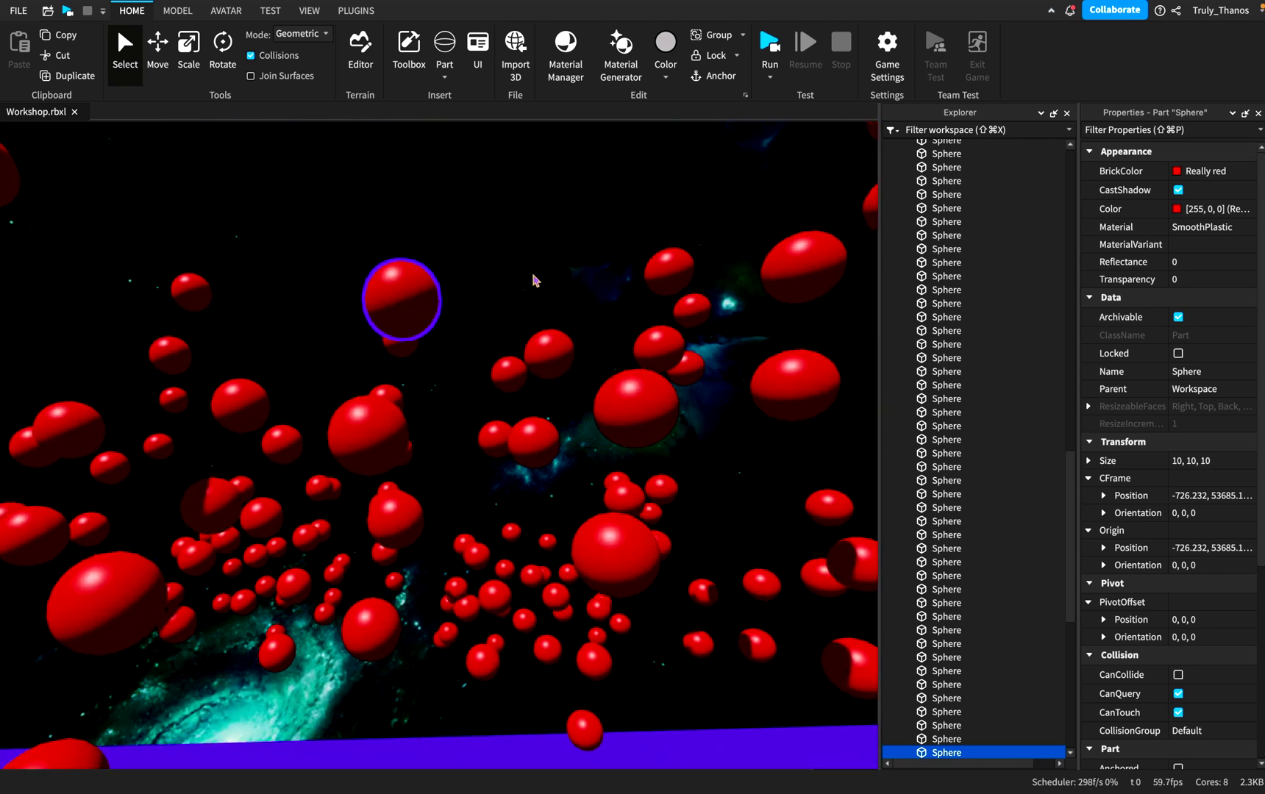
# Stack duplicates of the selected sphere above it with Collisions on, and delete the stacked copies.
pyautogui.press('a')
pyautogui.press('w')
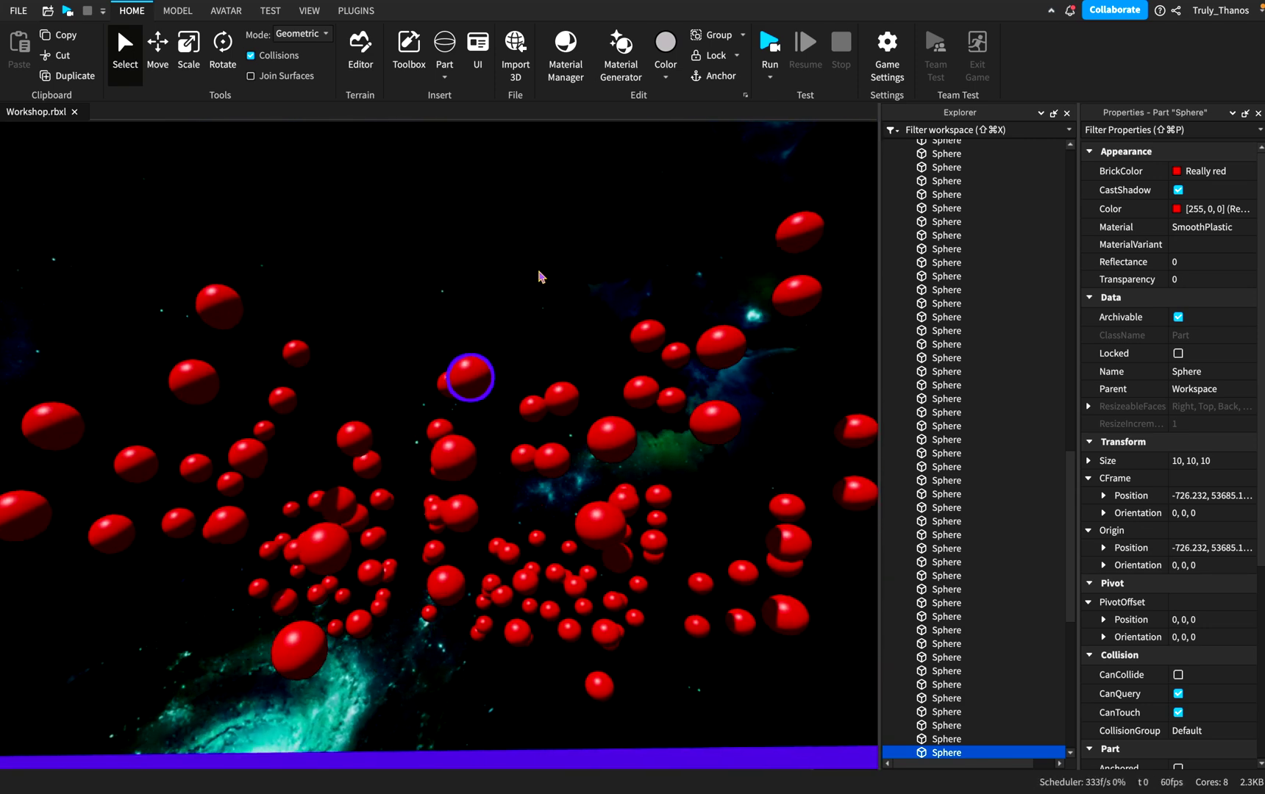
pyautogui.press('s')
pyautogui.press('d')
pyautogui.moveTo(541, 276); pyautogui.dragTo(541, 277, button='right')
pyautogui.press('w')
pyautogui.moveTo(534, 372); pyautogui.dragTo(533, 372, button='right')
pyautogui.press('s')
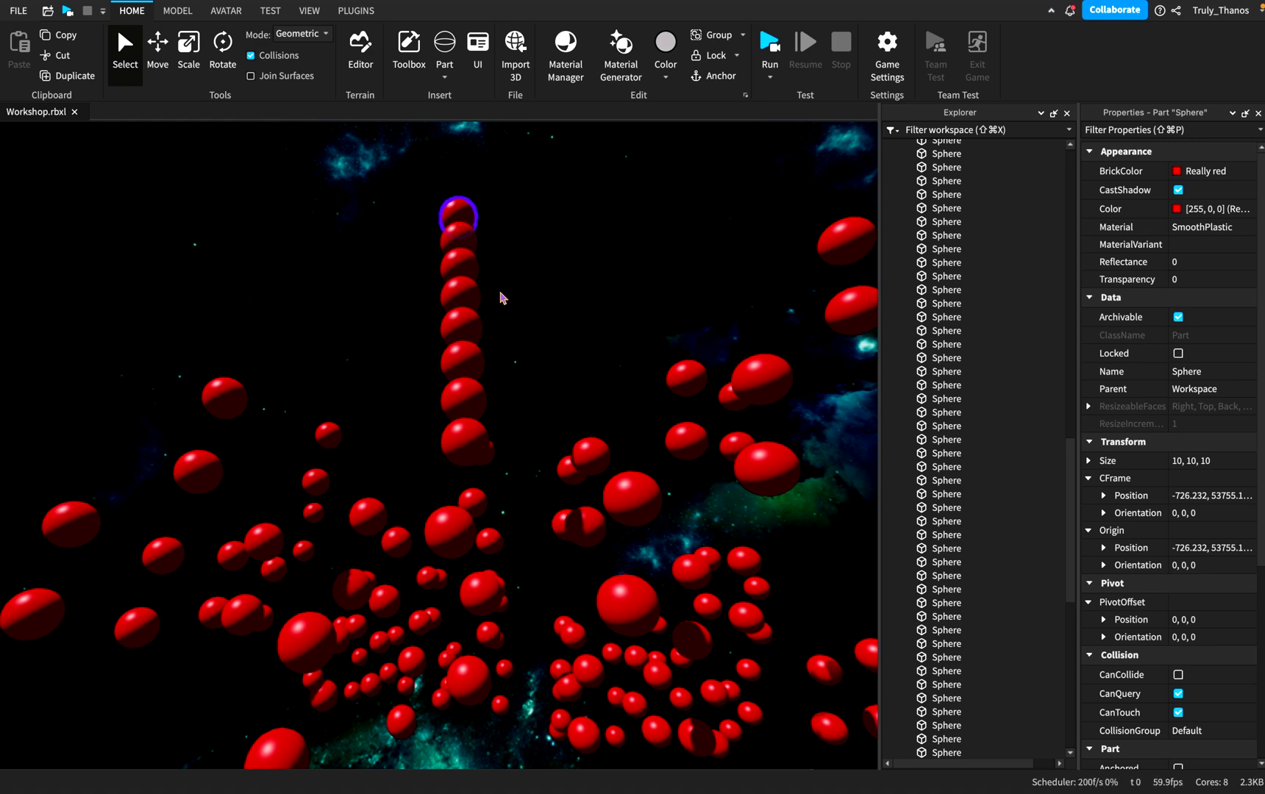
pyautogui.press('Delete')
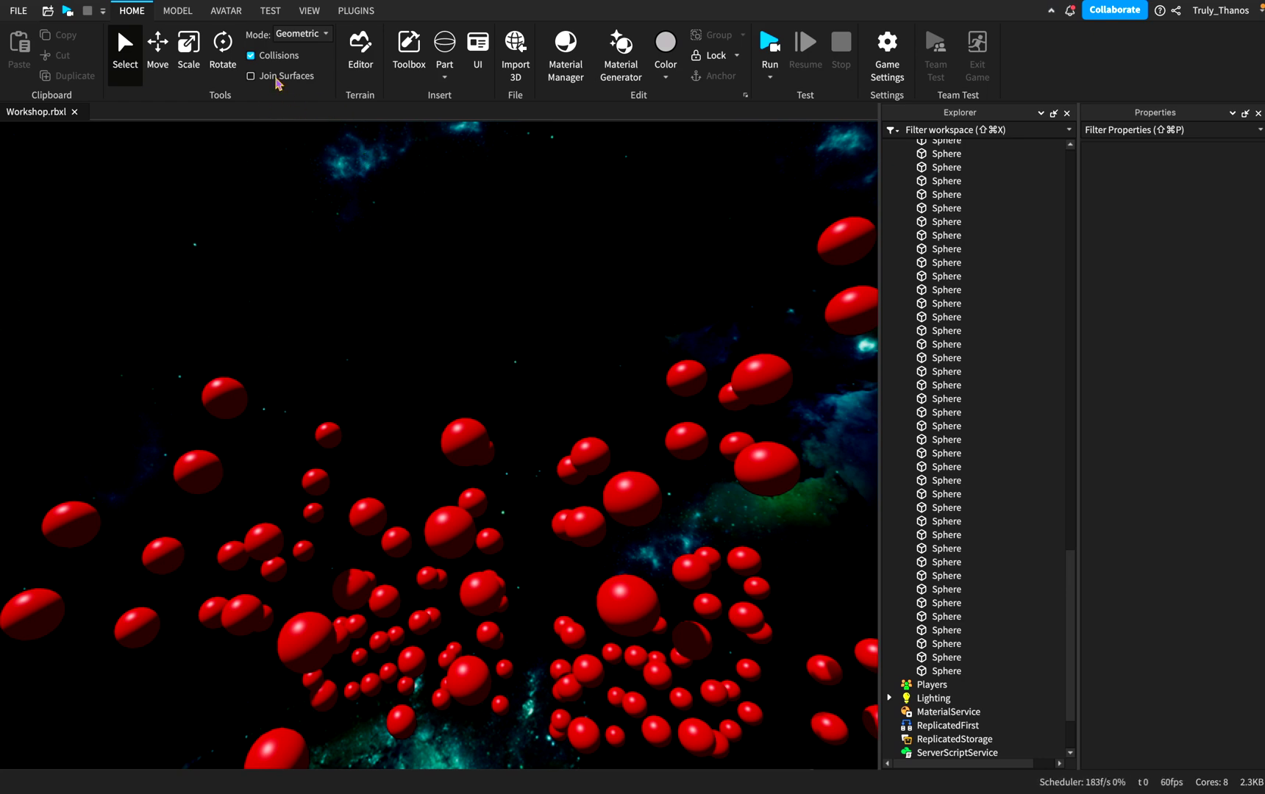
# With Collisions off, duplicate the top sphere of the central column and move the overlapping copies apart around it.
pyautogui.click(467, 433)
pyautogui.press('super+d')
pyautogui.press('super+d')
pyautogui.press('super+d')
pyautogui.press('super+d')
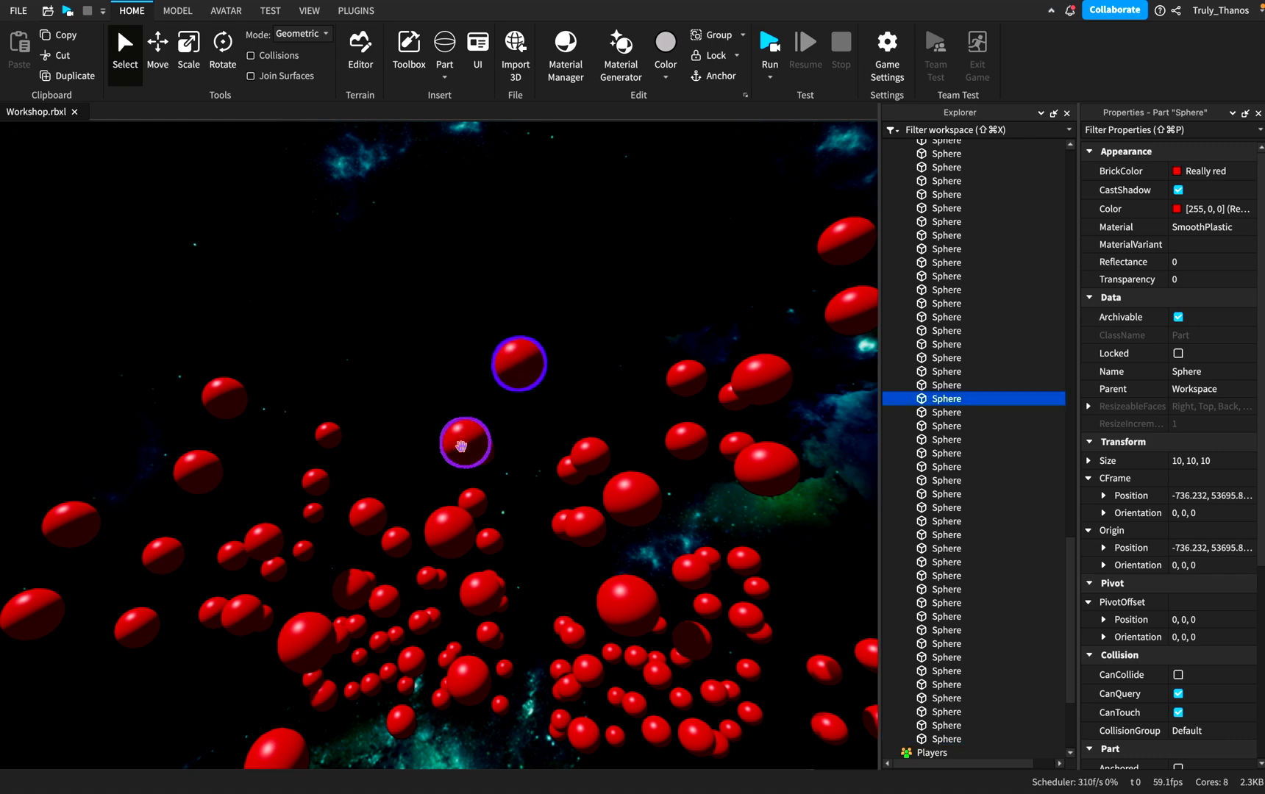
pyautogui.moveTo(461, 446); pyautogui.dragTo(402, 391)
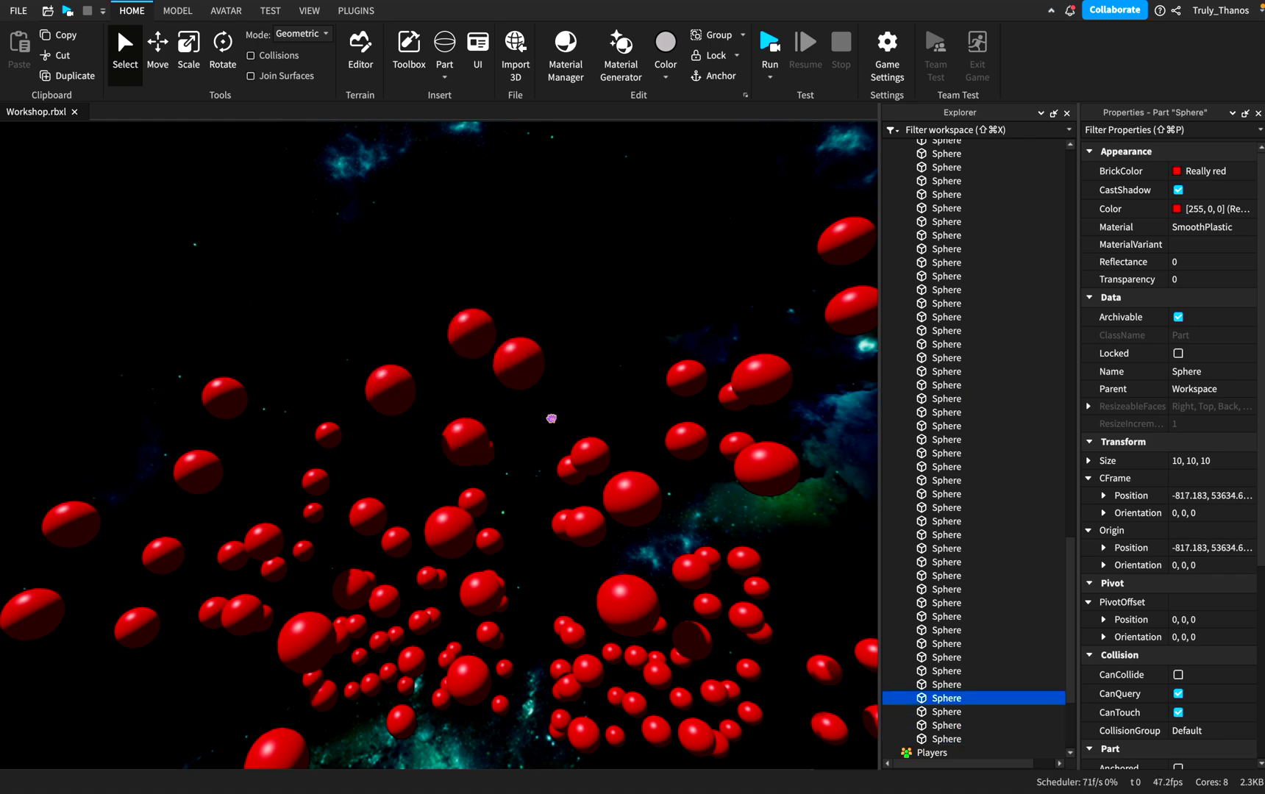
# Examine the separated sphere copies and the surrounding cluster from several viewpoints.
pyautogui.press('s')
pyautogui.press('w')
pyautogui.moveTo(558, 430); pyautogui.dragTo(502, 406, button='right')
pyautogui.press('a')
pyautogui.press('s')
pyautogui.press('a')
pyautogui.press('w')
pyautogui.press('s')
pyautogui.moveTo(560, 484); pyautogui.dragTo(560, 494, button='right')
pyautogui.press('a')
pyautogui.press('w')
pyautogui.press('w')
pyautogui.press('d')
pyautogui.press('s')
pyautogui.moveTo(633, 487)
pyautogui.mouseDown(button='right')
pyautogui.moveTo(653, 492)
pyautogui.moveTo(618, 486)
pyautogui.moveTo(634, 493)
pyautogui.moveTo(631, 478)
pyautogui.mouseUp(button='right')
pyautogui.press('w')
pyautogui.press('s')
pyautogui.press('w')
pyautogui.press('d')
pyautogui.press('a')
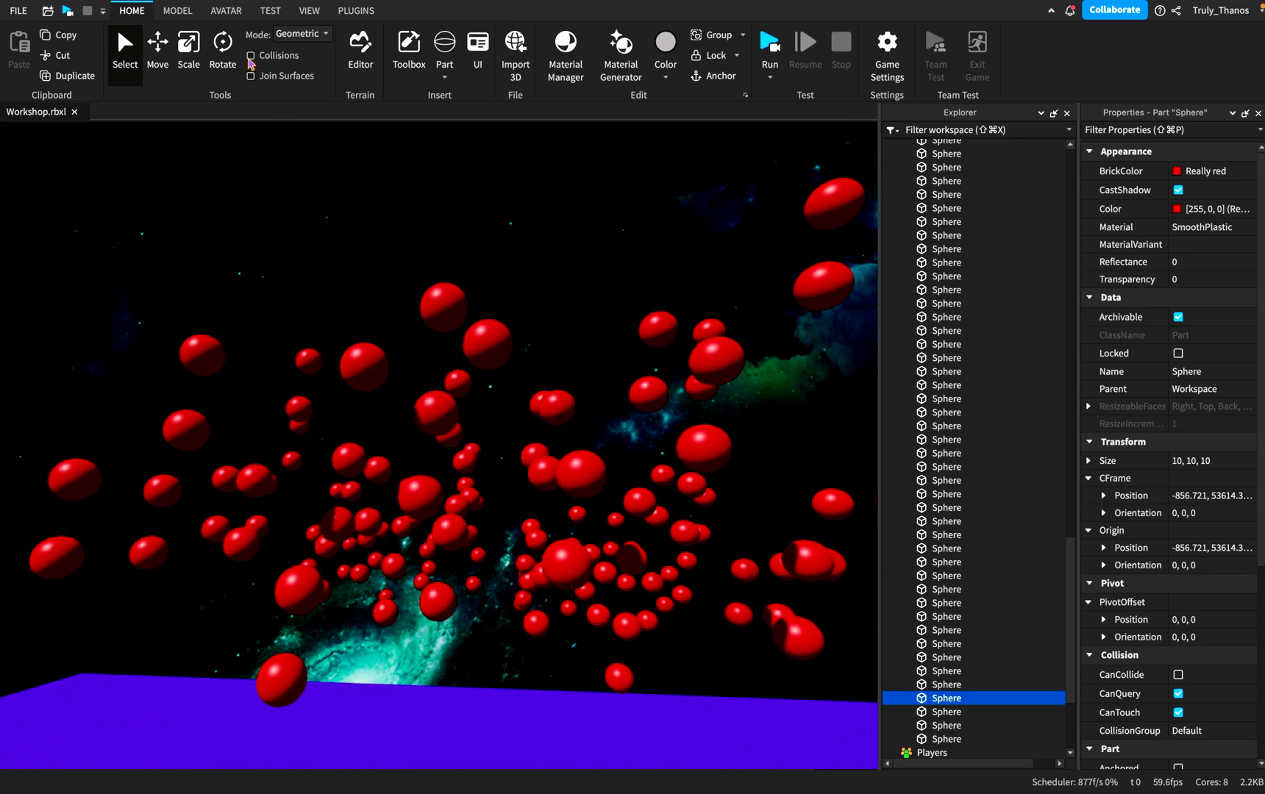
# Turn the Collisions option back on and view the spheres against the baseplate.
pyautogui.press('s')
pyautogui.press('d')
pyautogui.press('w')
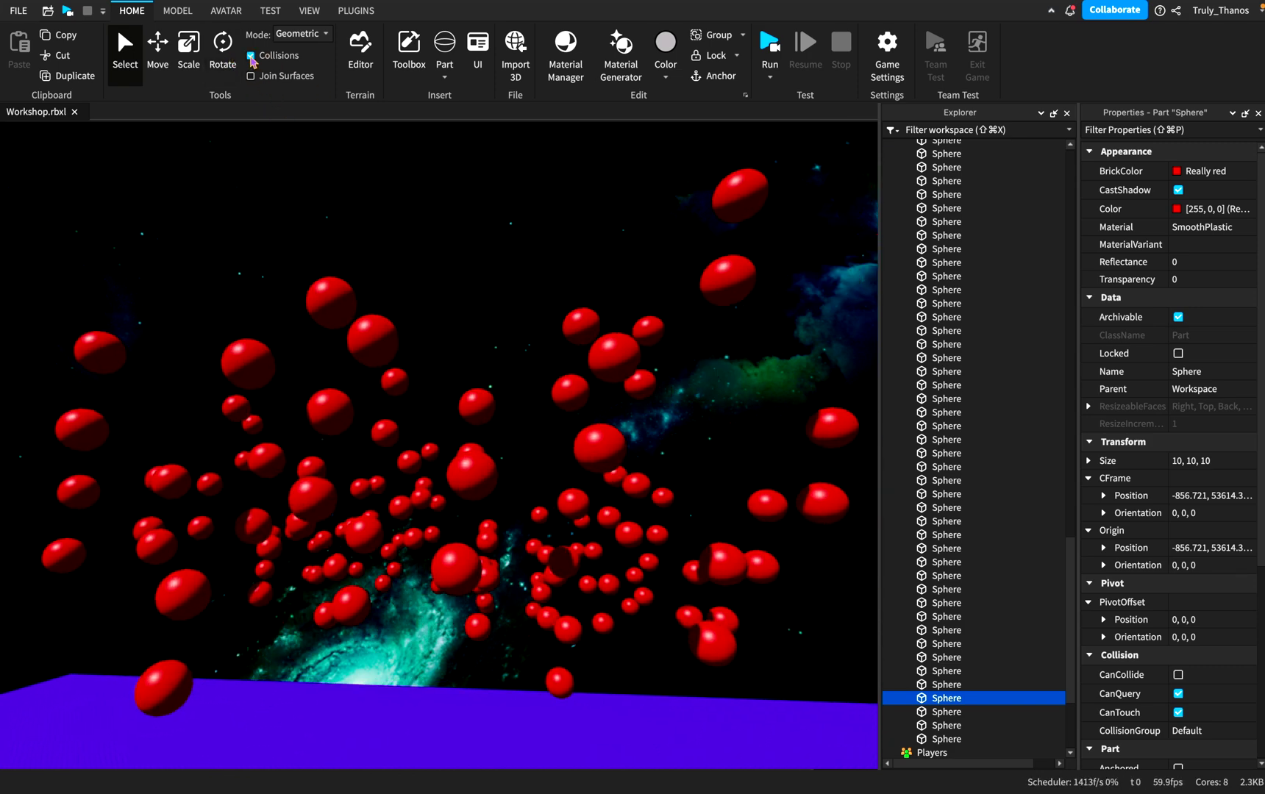
pyautogui.moveTo(488, 252); pyautogui.dragTo(319, 108, button='right')
pyautogui.moveTo(429, 263); pyautogui.dragTo(406, 617, button='right')
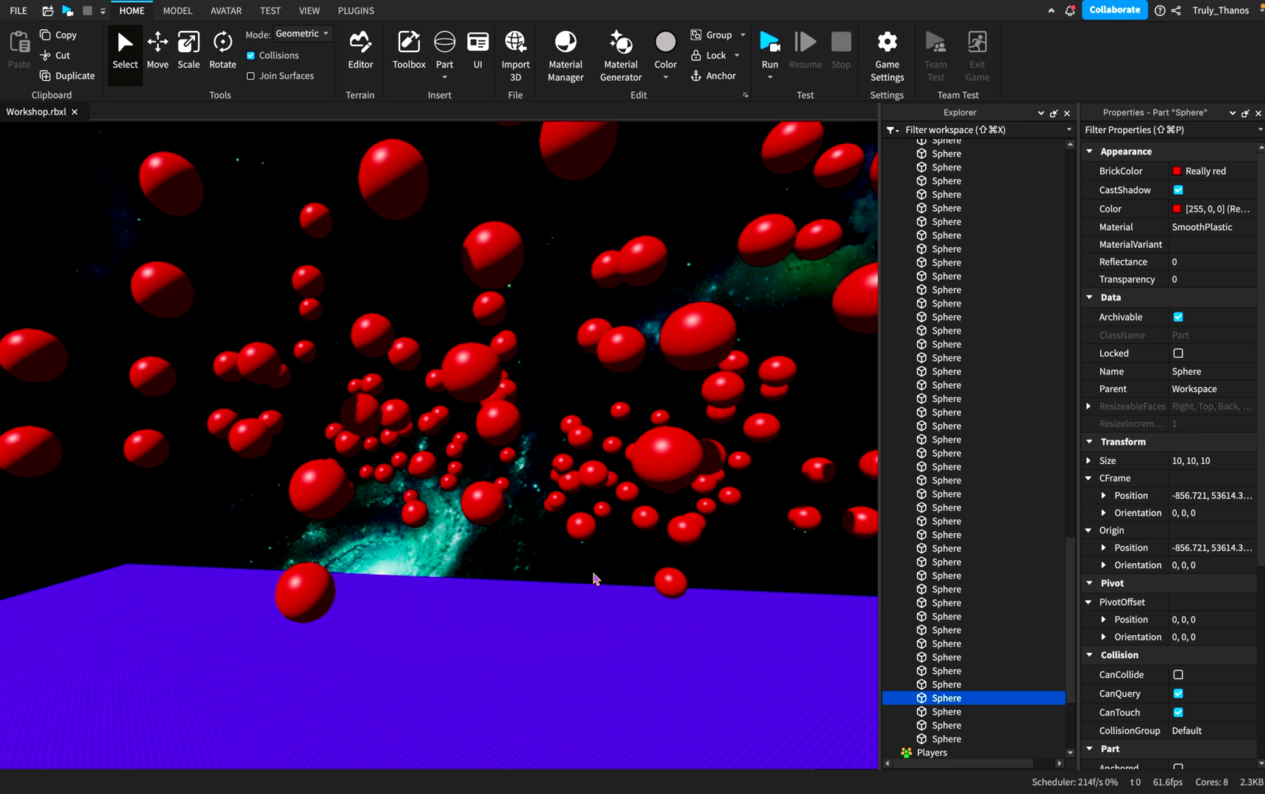
pyautogui.moveTo(594, 580); pyautogui.dragTo(570, 515, button='right')
pyautogui.press('a')
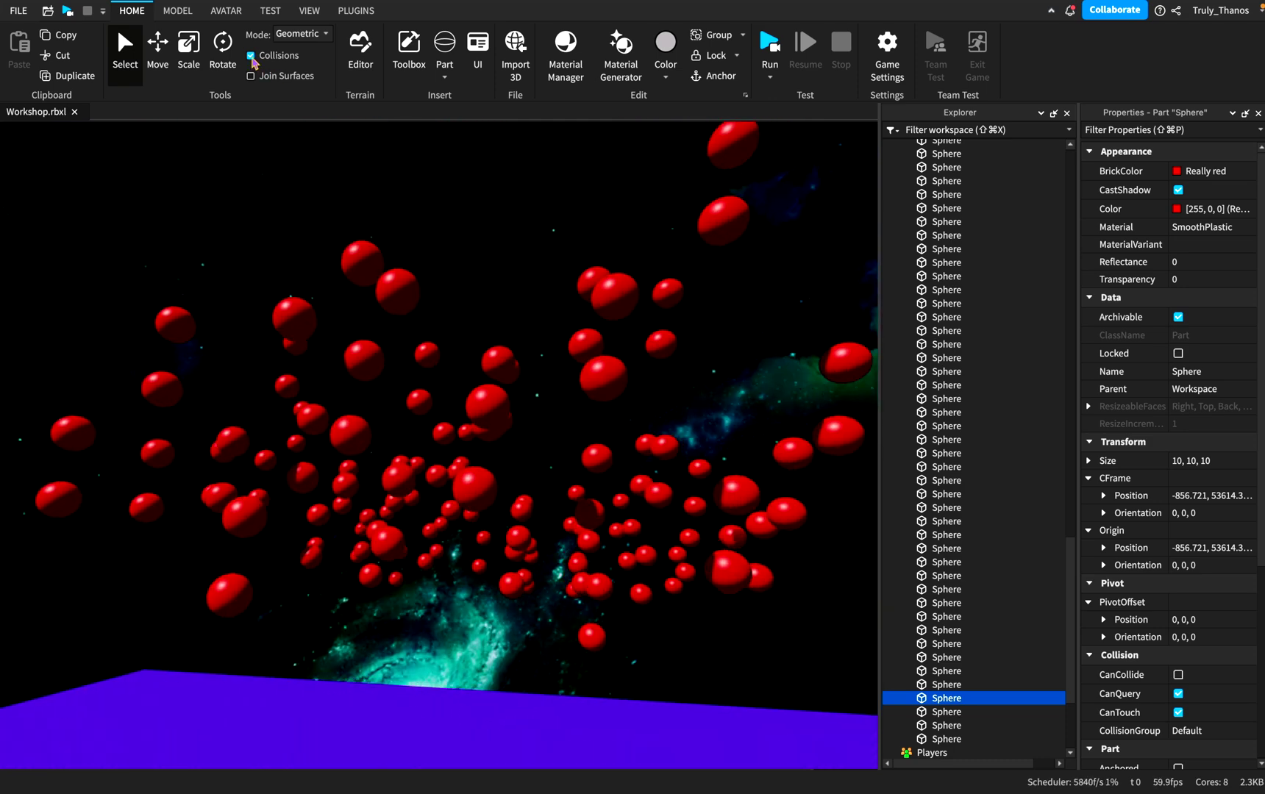
# Turn the Collisions option off, move four spheres from the hanging cluster down to the baseplate, and clear the selection.
pyautogui.moveTo(623, 402); pyautogui.dragTo(613, 395, button='right')
pyautogui.press('a')
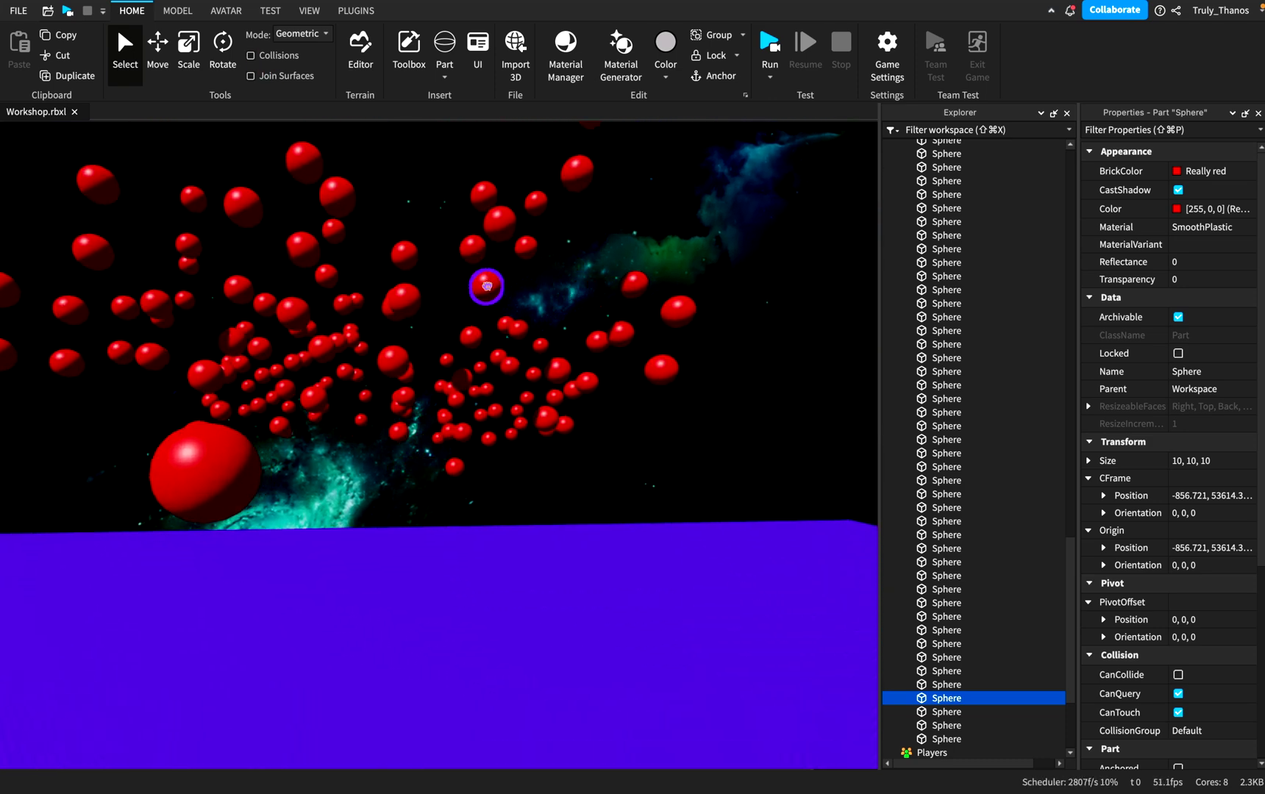
pyautogui.click(487, 288)
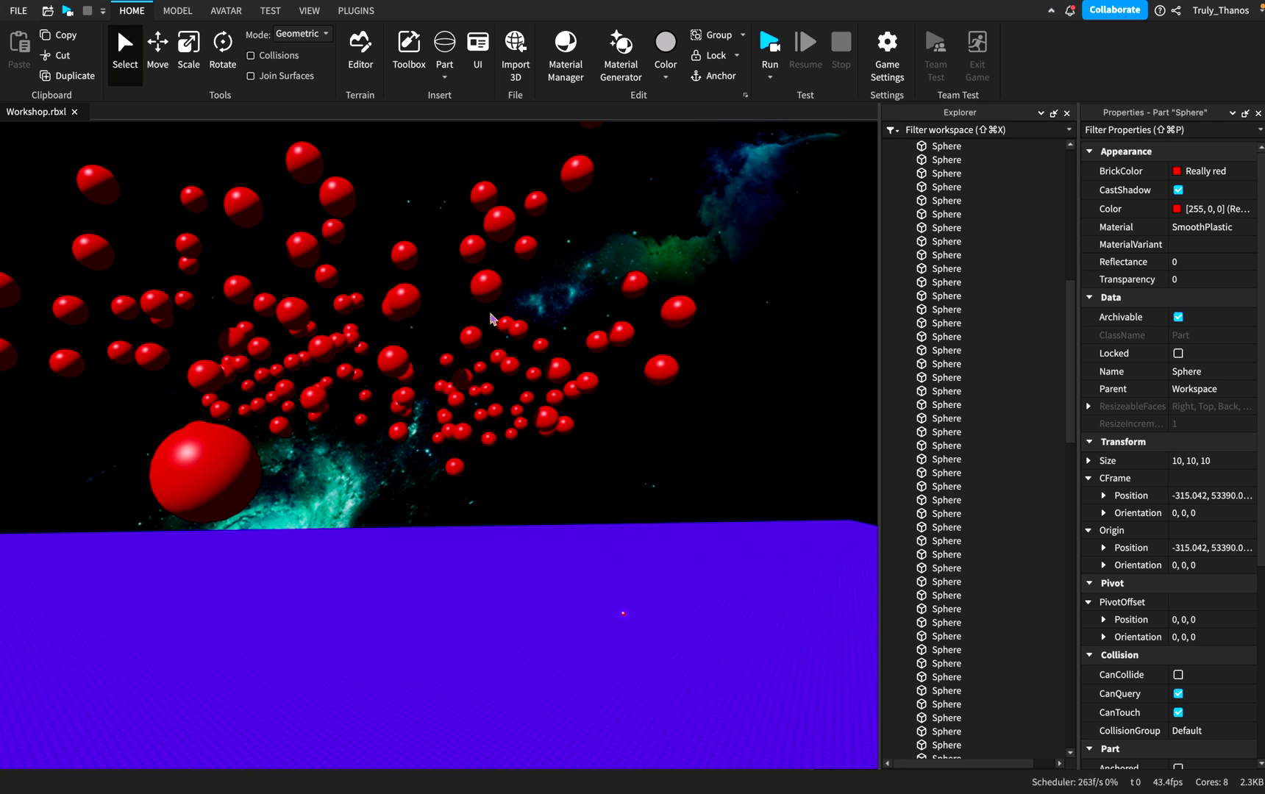
pyautogui.click(505, 365)
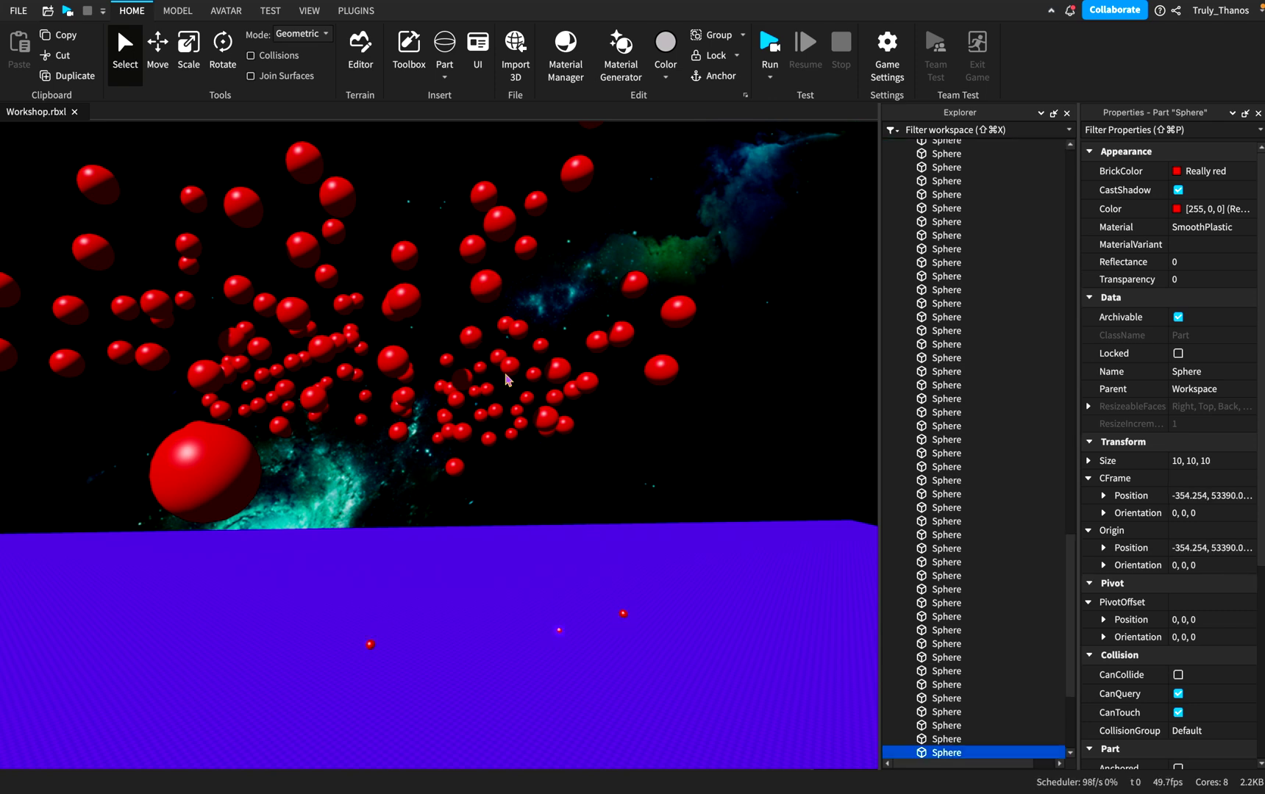
pyautogui.press('s')
pyautogui.moveTo(645, 654); pyautogui.dragTo(643, 666, button='right')
pyautogui.press('w')
pyautogui.press('s')
pyautogui.click(698, 456)
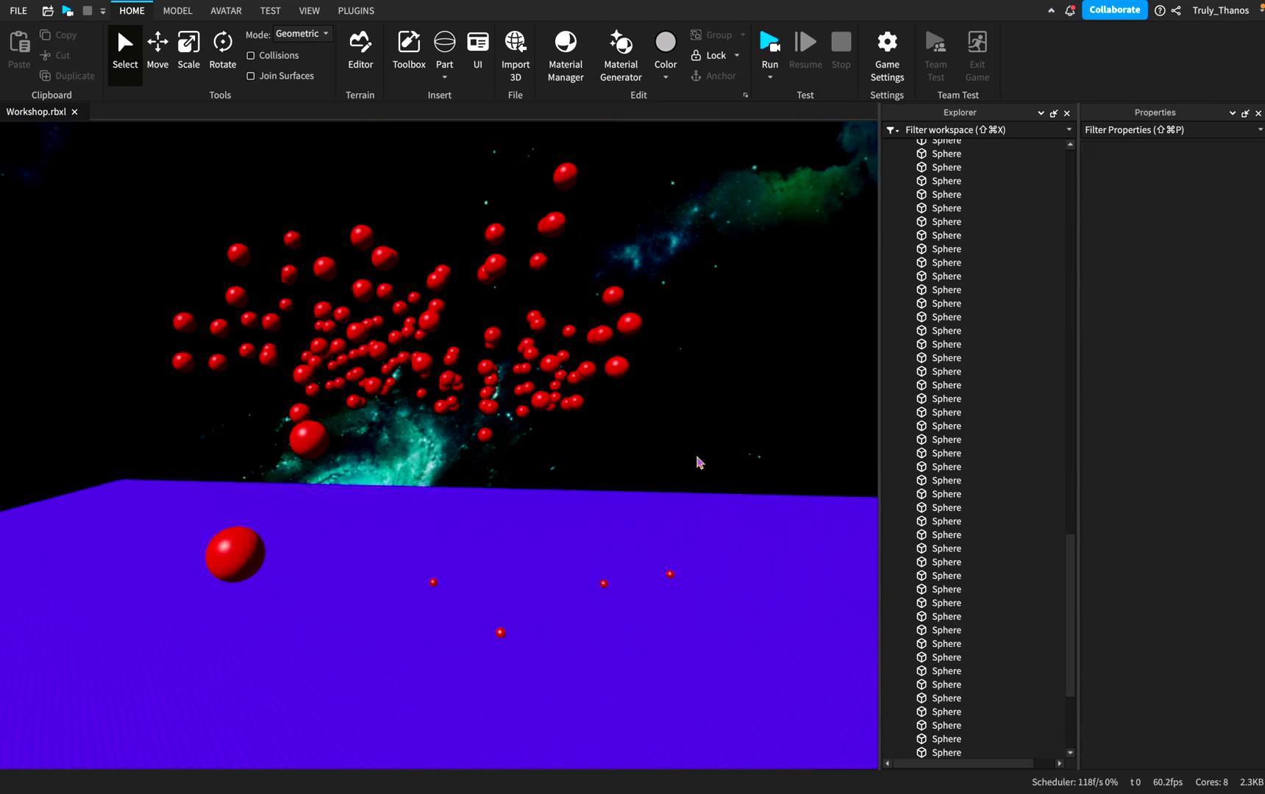
# Select all Sphere parts listed in the Workspace, from the first below Baseplate to the last above Players.
pyautogui.press('w')
pyautogui.moveTo(698, 458); pyautogui.dragTo(699, 455, button='right')
pyautogui.press('s')
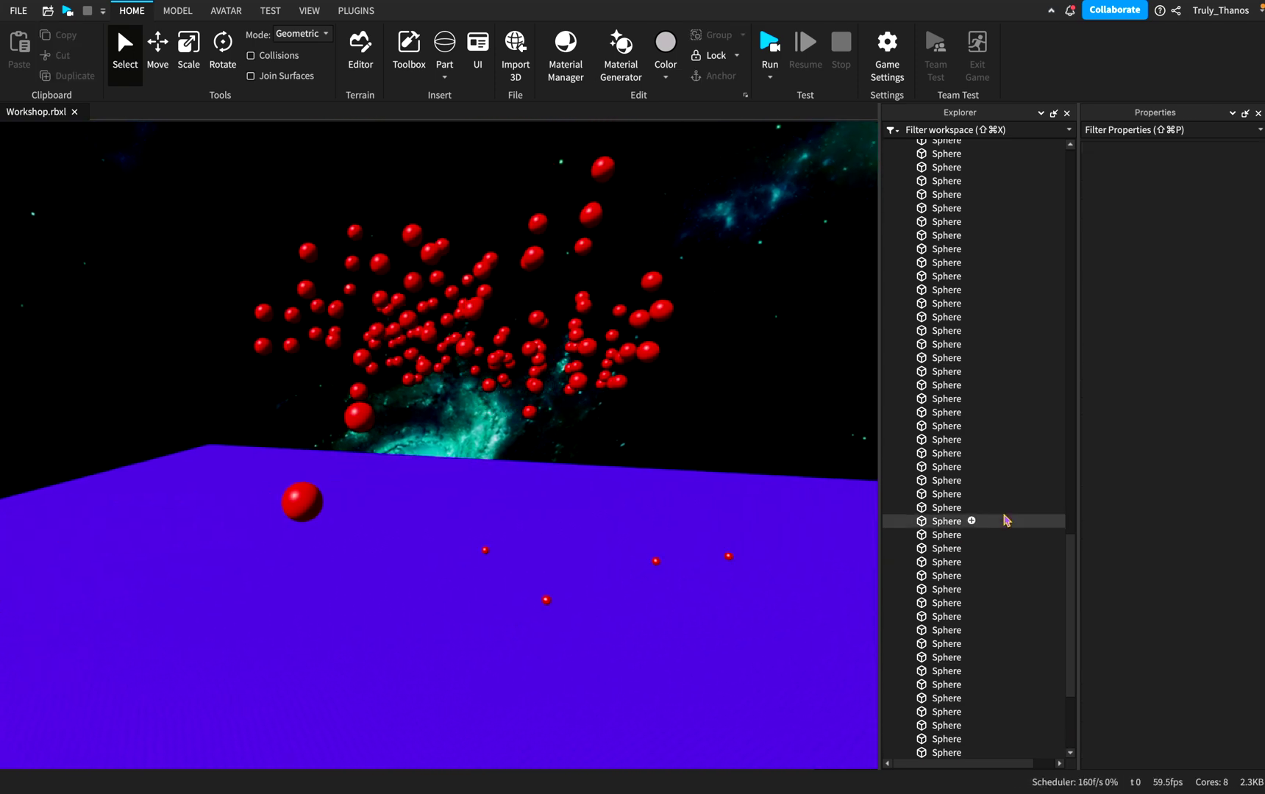
pyautogui.scroll(4, 987, 337)
pyautogui.scroll(10, 1010, 324)
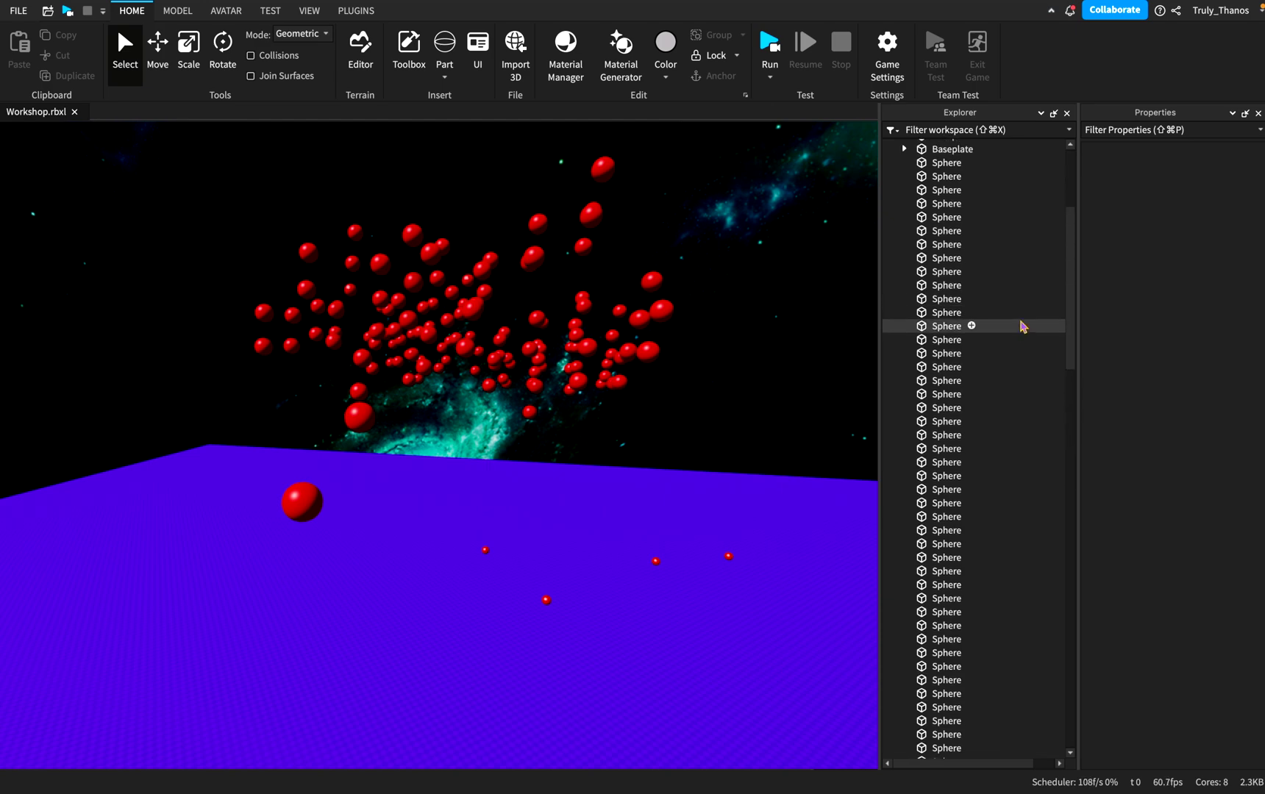
pyautogui.moveTo(1035, 163); pyautogui.dragTo(1026, 578)
pyautogui.scroll(3, 648, 592)
pyautogui.moveTo(646, 586); pyautogui.dragTo(639, 577, button='right')
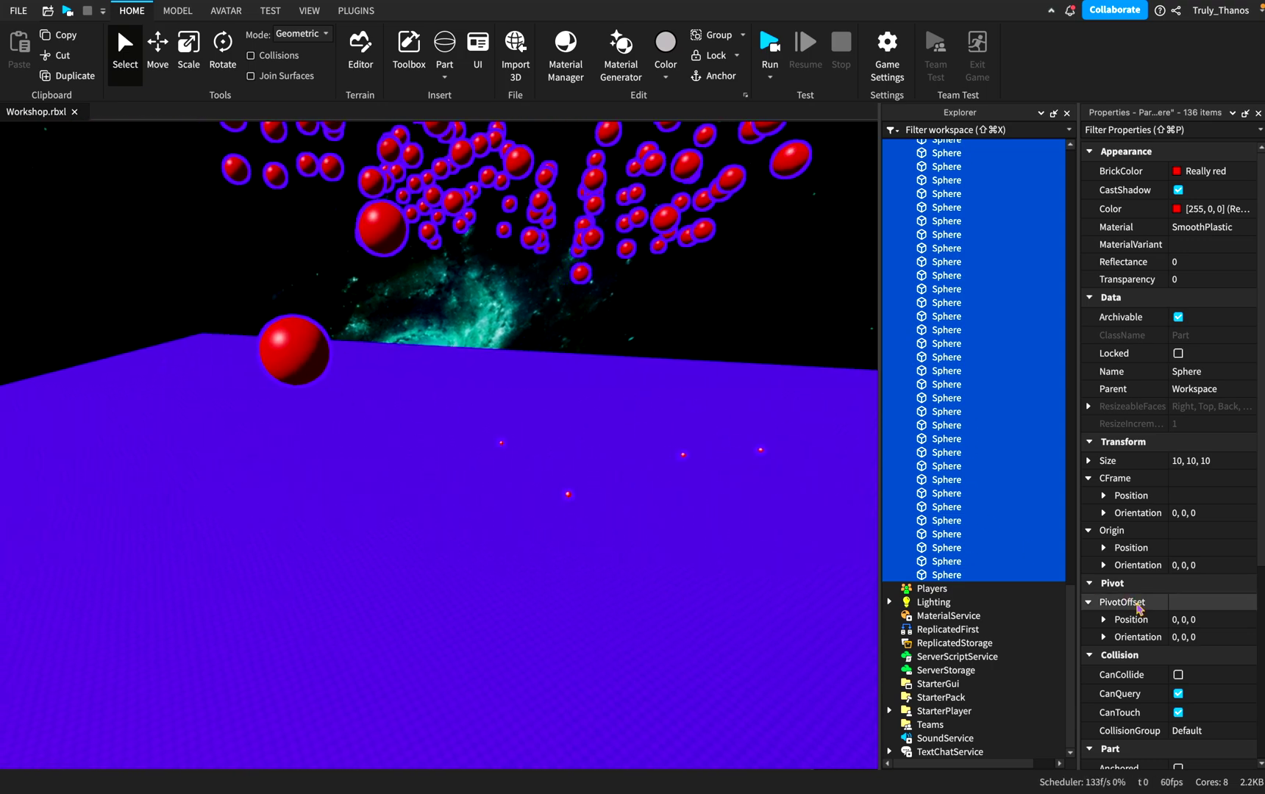
# Enable CanCollide for all the selected spheres and clear the selection.
pyautogui.scroll(-5, 1151, 619)
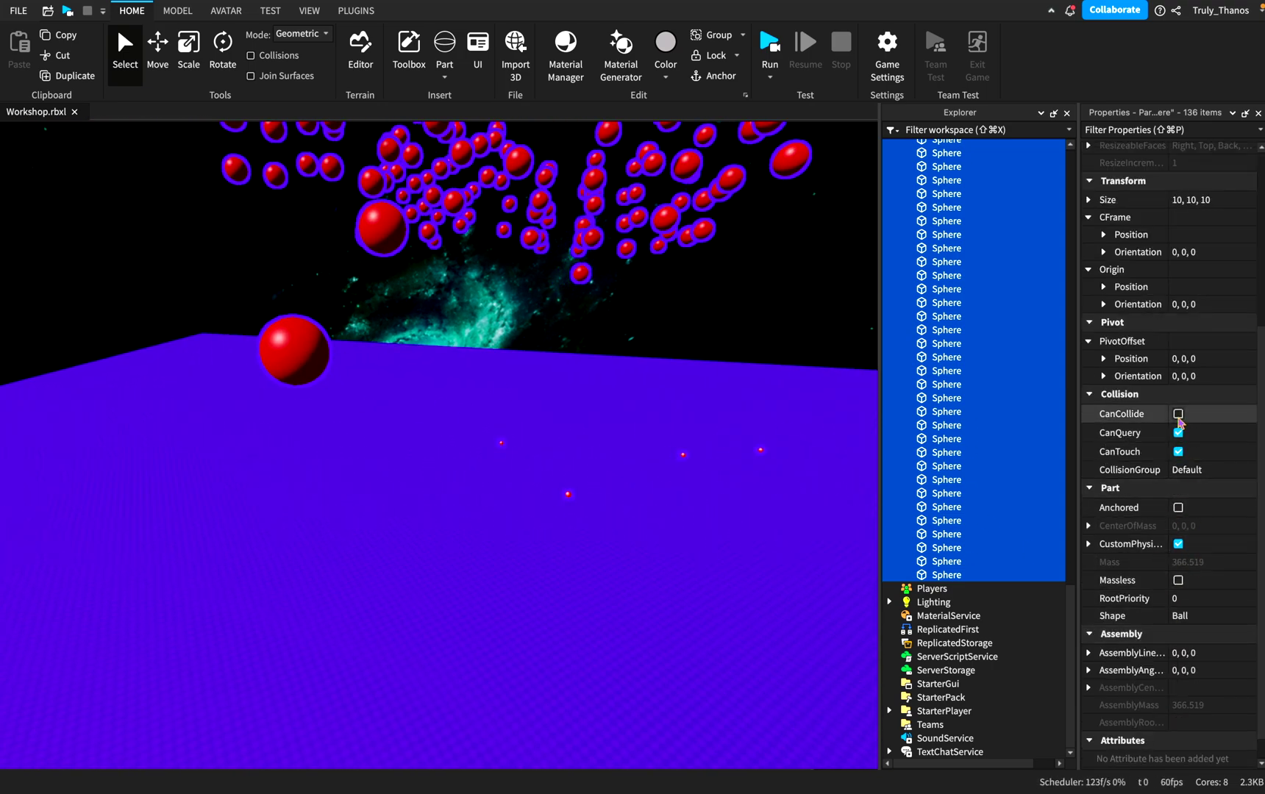
pyautogui.click(1178, 417)
pyautogui.moveTo(683, 526); pyautogui.dragTo(741, 503, button='right')
pyautogui.scroll(-4, 692, 529)
pyautogui.click(734, 496)
# Run the simulation and watch how the collidable spheres fall onto the baseplate.
pyautogui.click(771, 59)
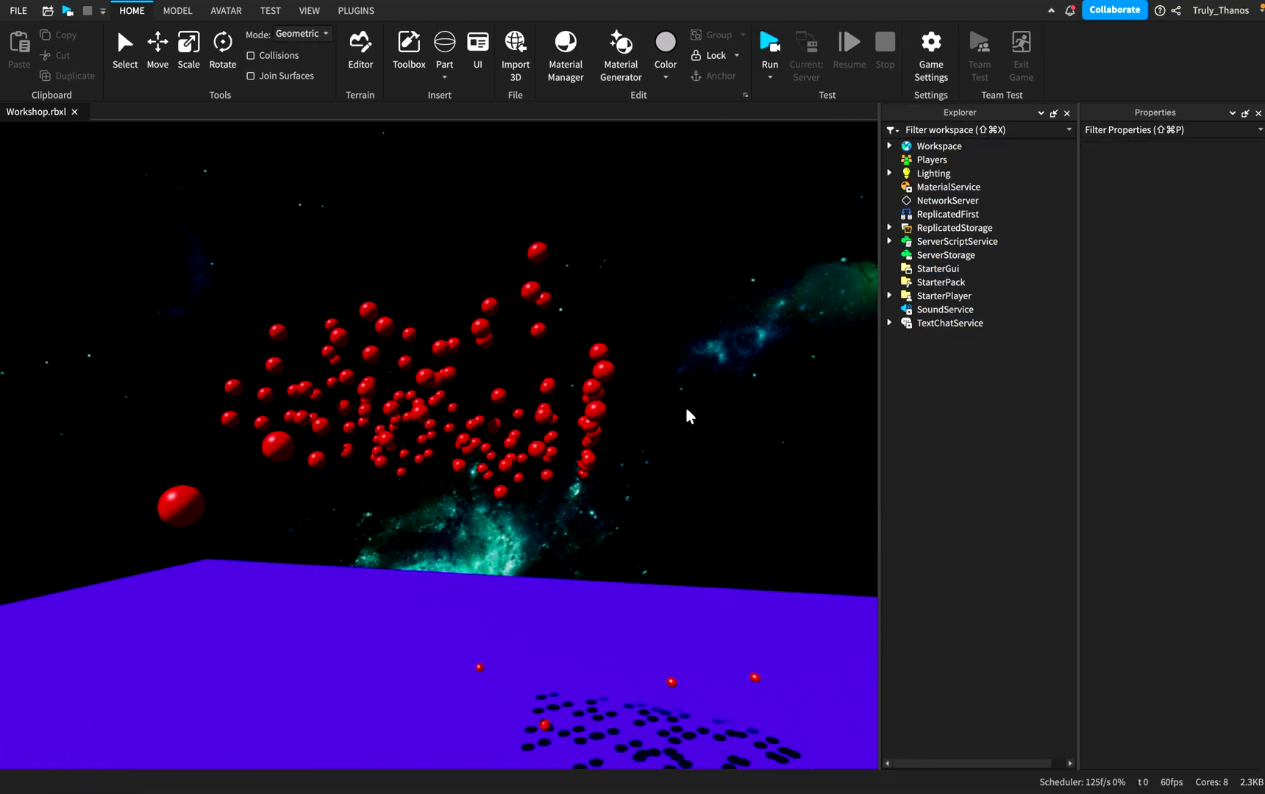
pyautogui.moveTo(689, 460); pyautogui.dragTo(765, 333, button='right')
pyautogui.moveTo(691, 392); pyautogui.dragTo(631, 444, button='right')
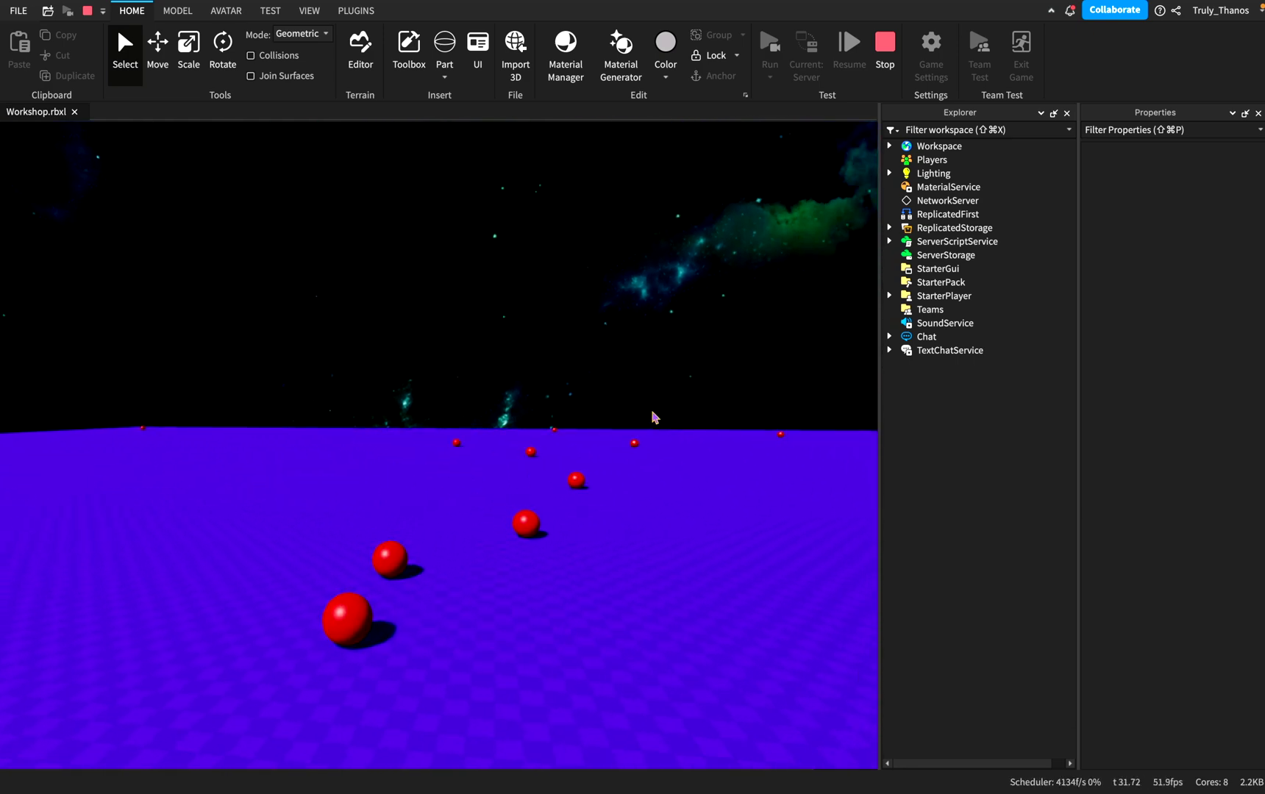